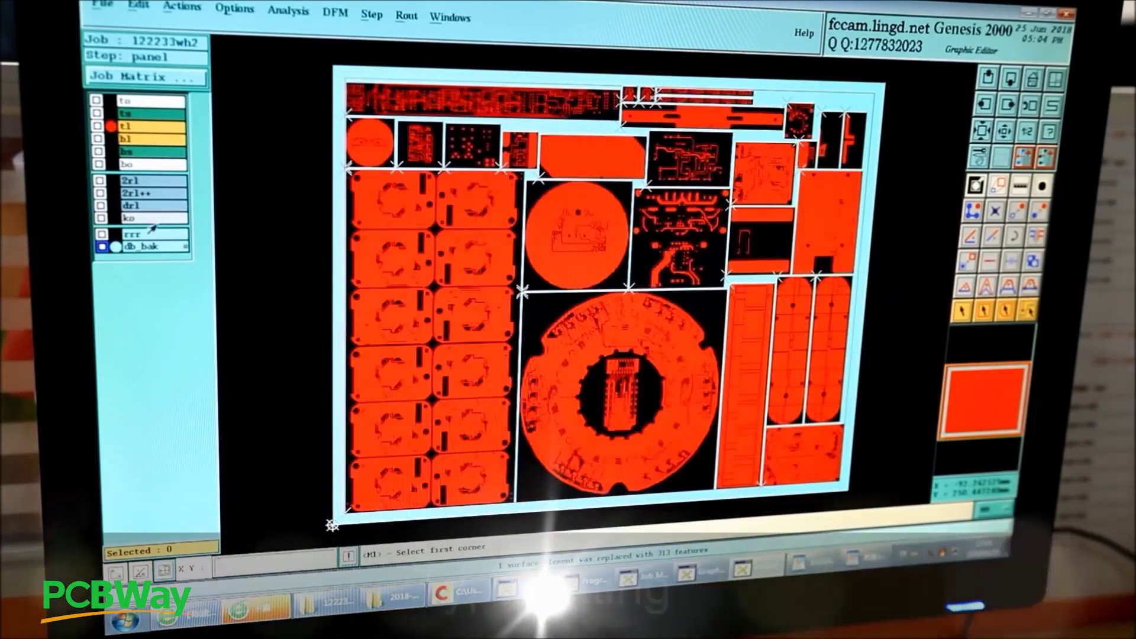
scroll(414, 136, "up", 3)
scroll(615, 296, "down", 3)
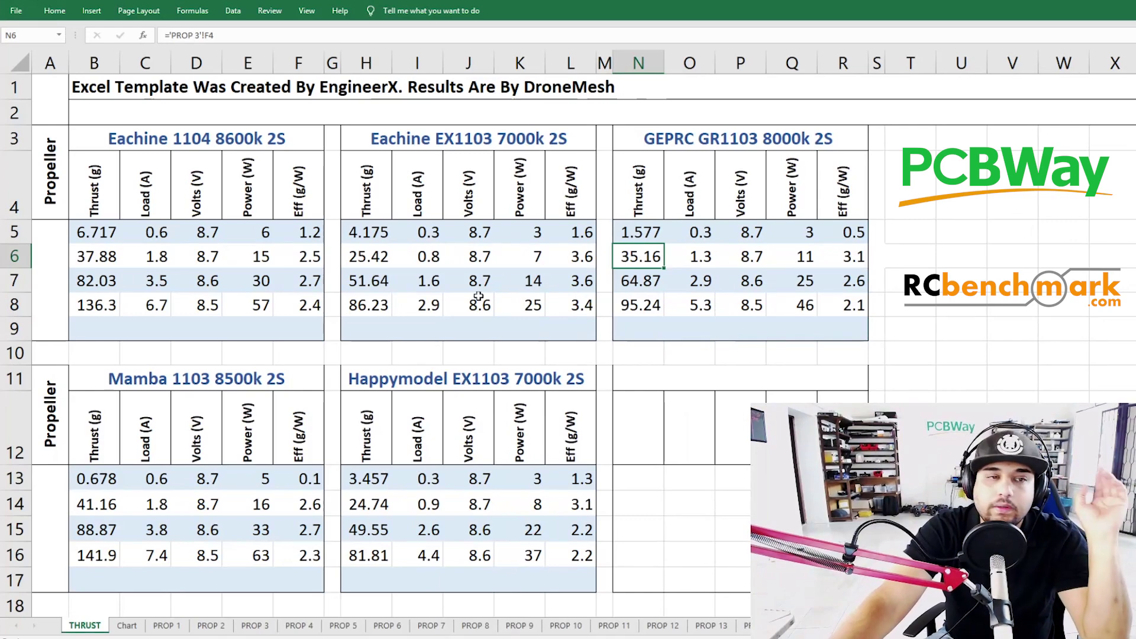
Step: Select the Eachine 1104 8600k 2S table title and switch to the workbook with the 3S thrust results
left_click(239, 146)
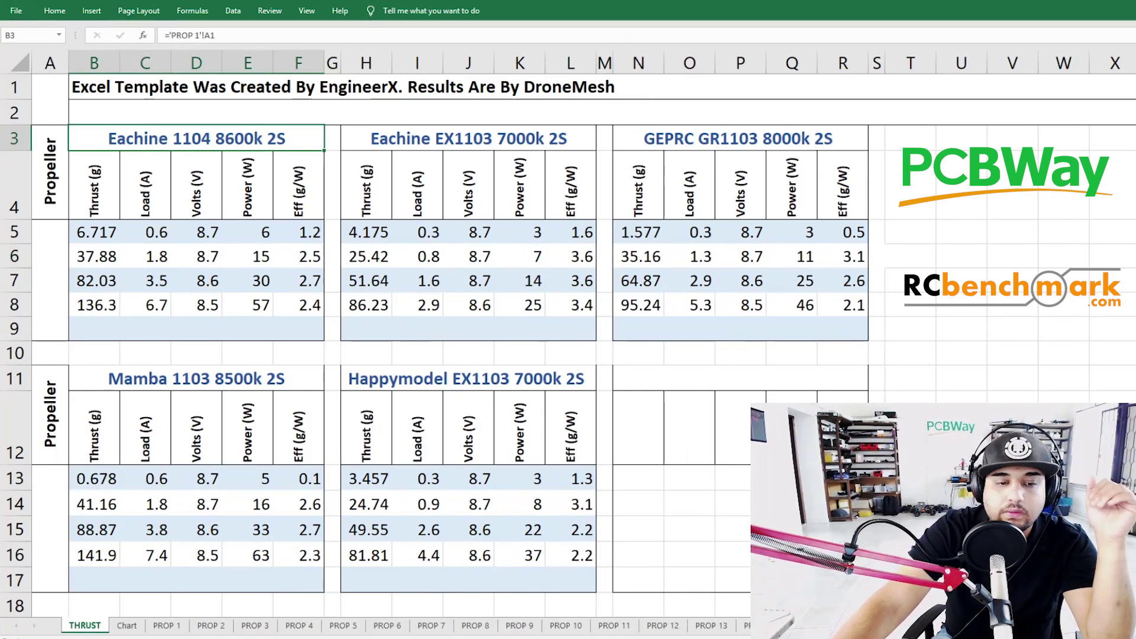
mouse_move(432, 638)
left_click(490, 634)
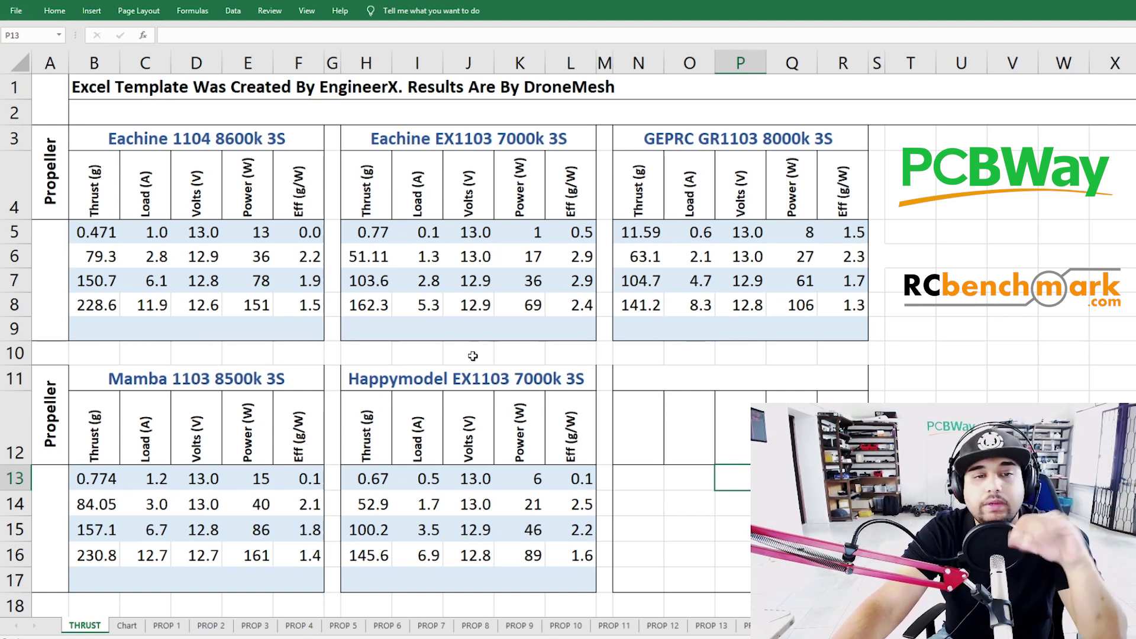
Step: Compare the Eachine 1104 8600k 3S and Eachine EX1103 7000k 3S tables by selecting their titles in turn
left_click(192, 148)
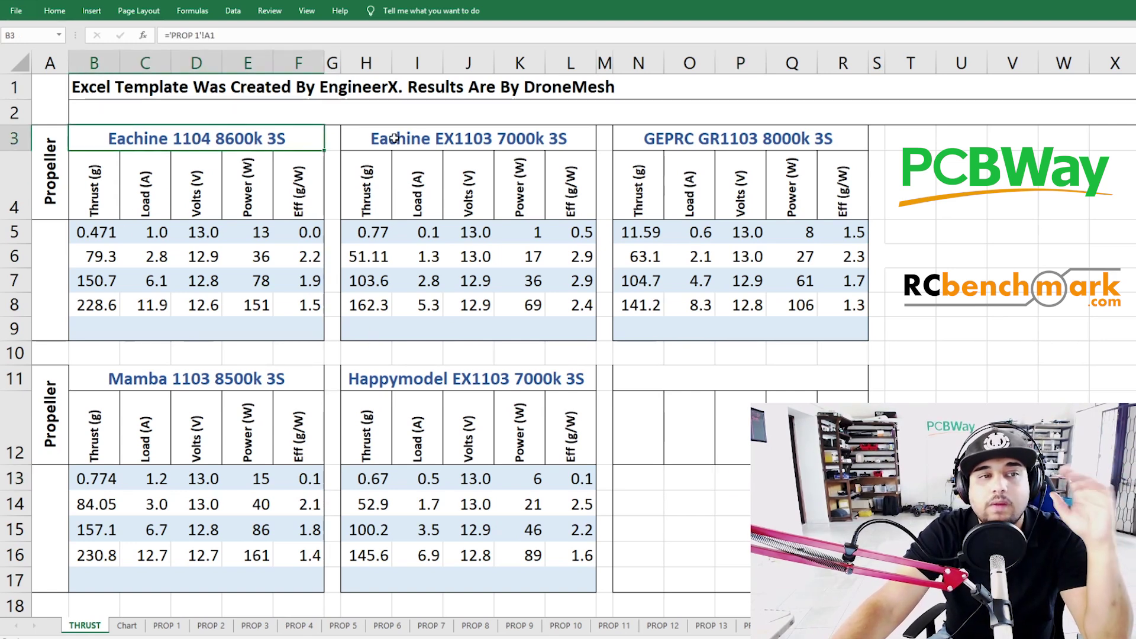
left_click(452, 139)
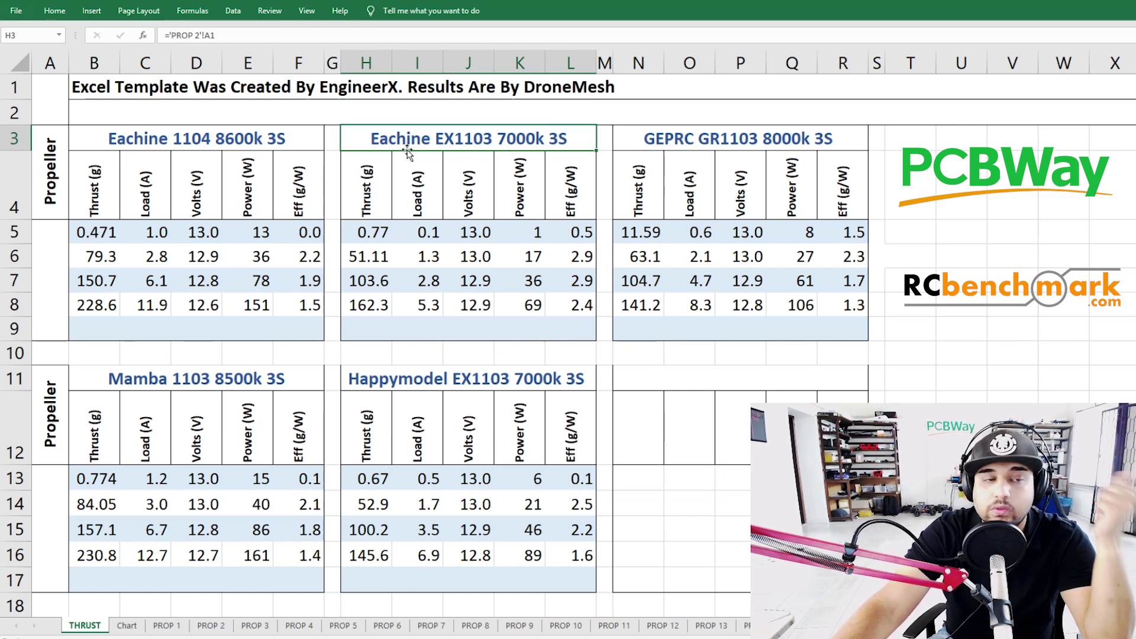
left_click(284, 141)
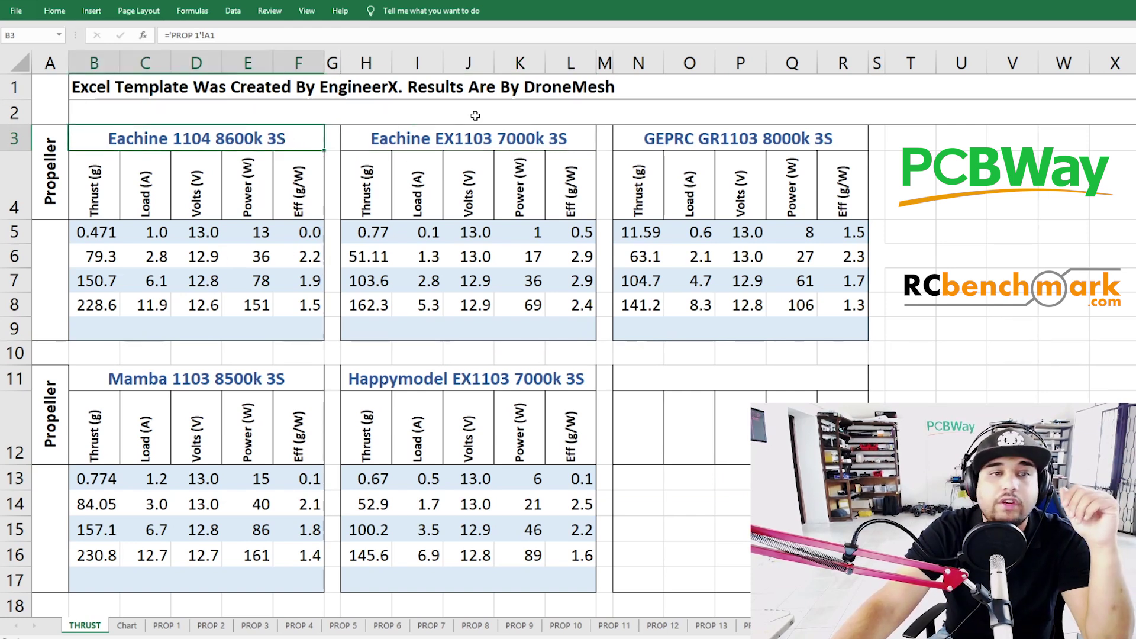
left_click(480, 139)
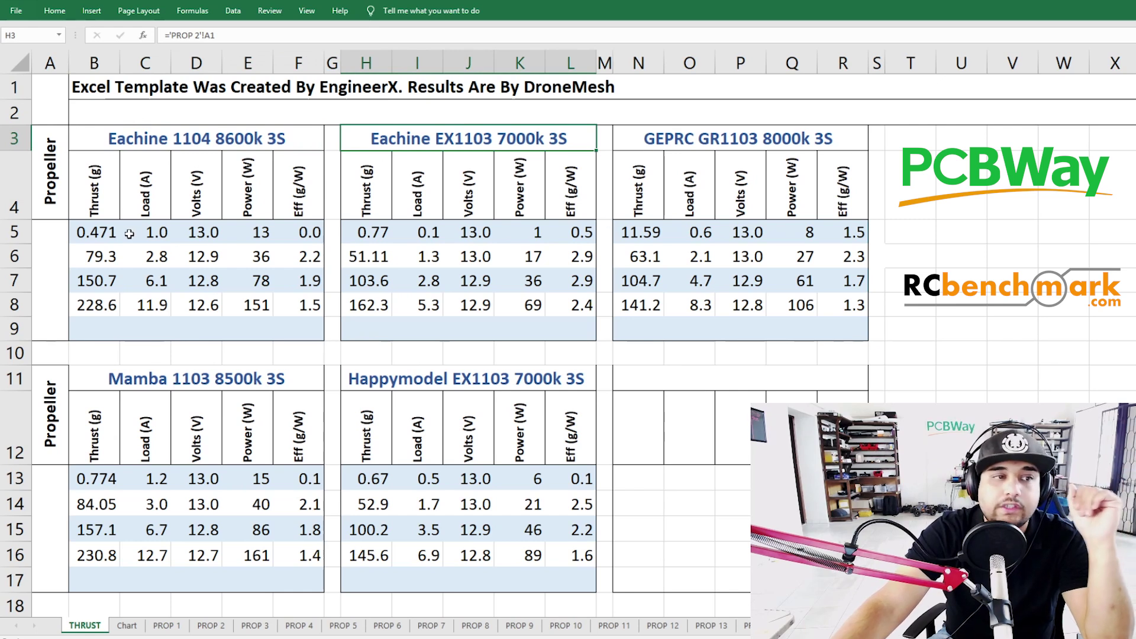
Step: Go through the Thrust, Load, Volts, Power and Eff column headings of the Eachine 1104 8600k 3S table
left_click(105, 208)
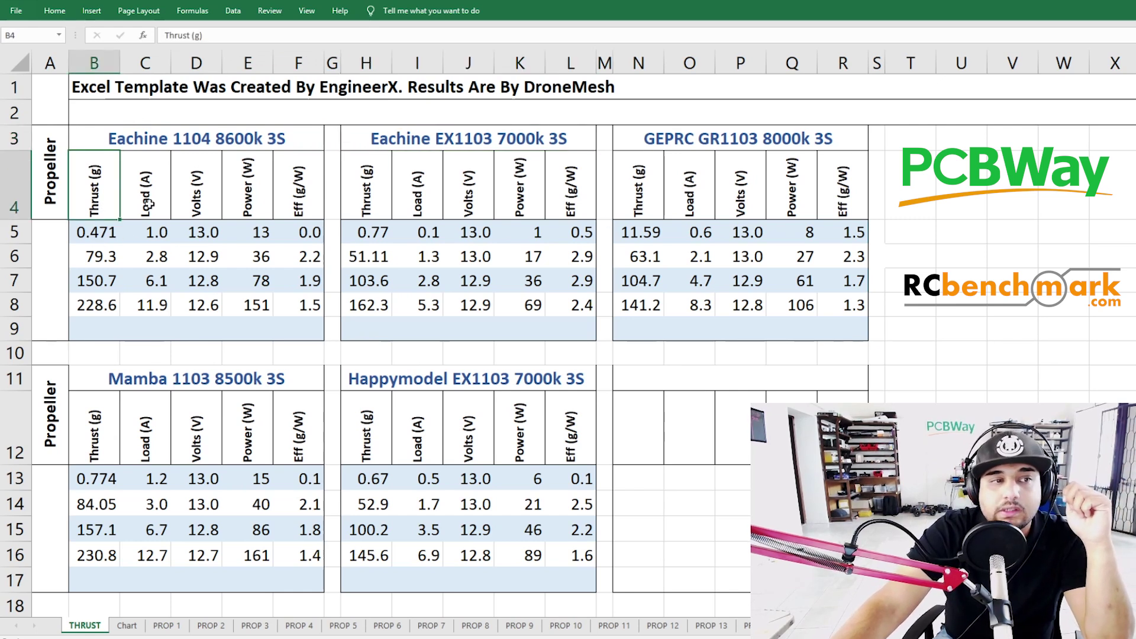
left_click(154, 204)
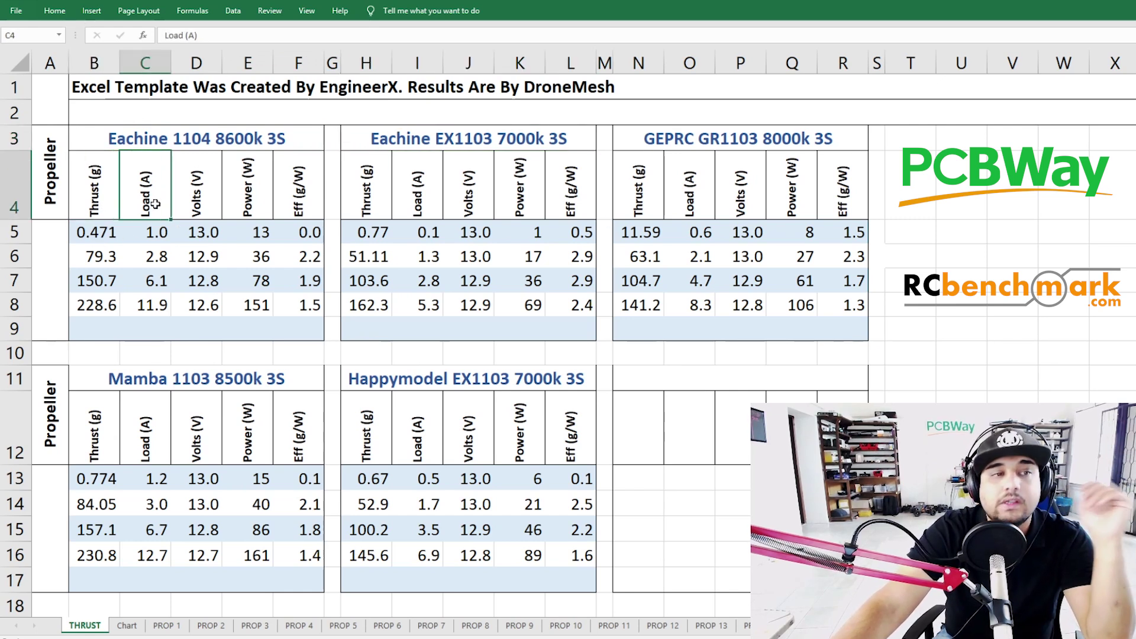
left_click(214, 204)
left_click(269, 204)
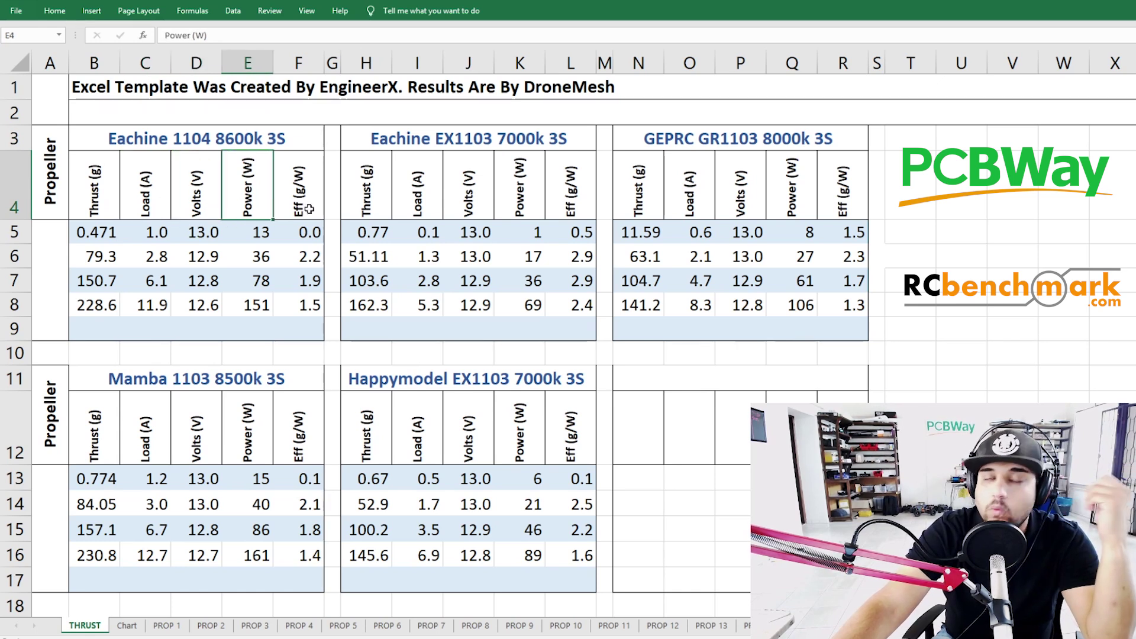
left_click(309, 209)
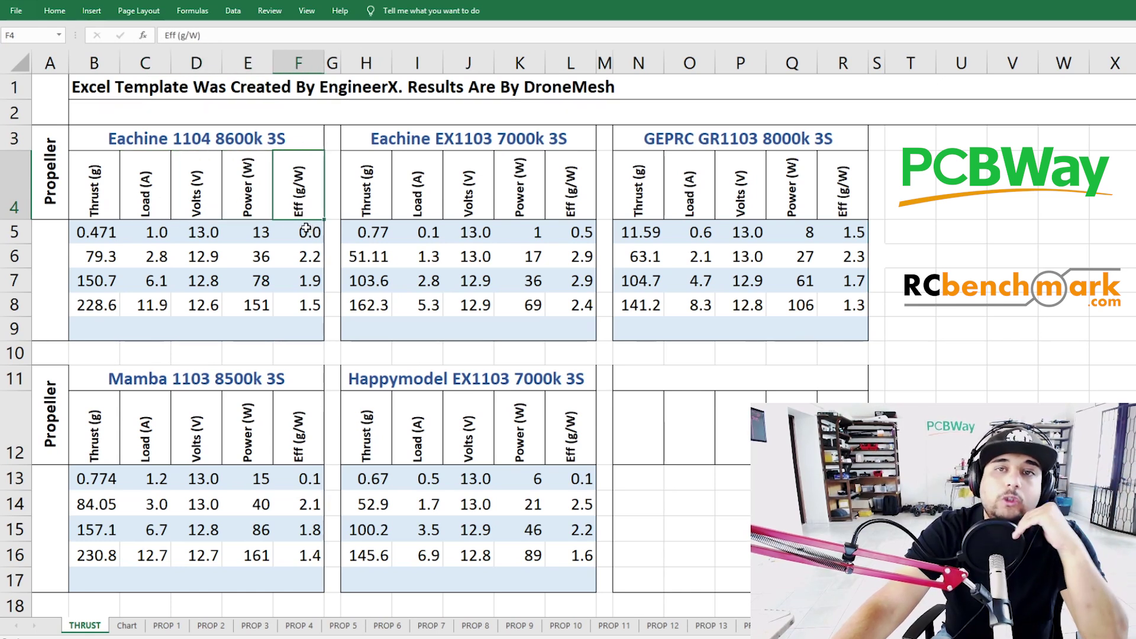
Step: Highlight the Eachine 1104 8600k 3S readings one row at a time, from row 5 to row 8
left_click_drag(94, 233, 302, 234)
left_click_drag(81, 257, 293, 260)
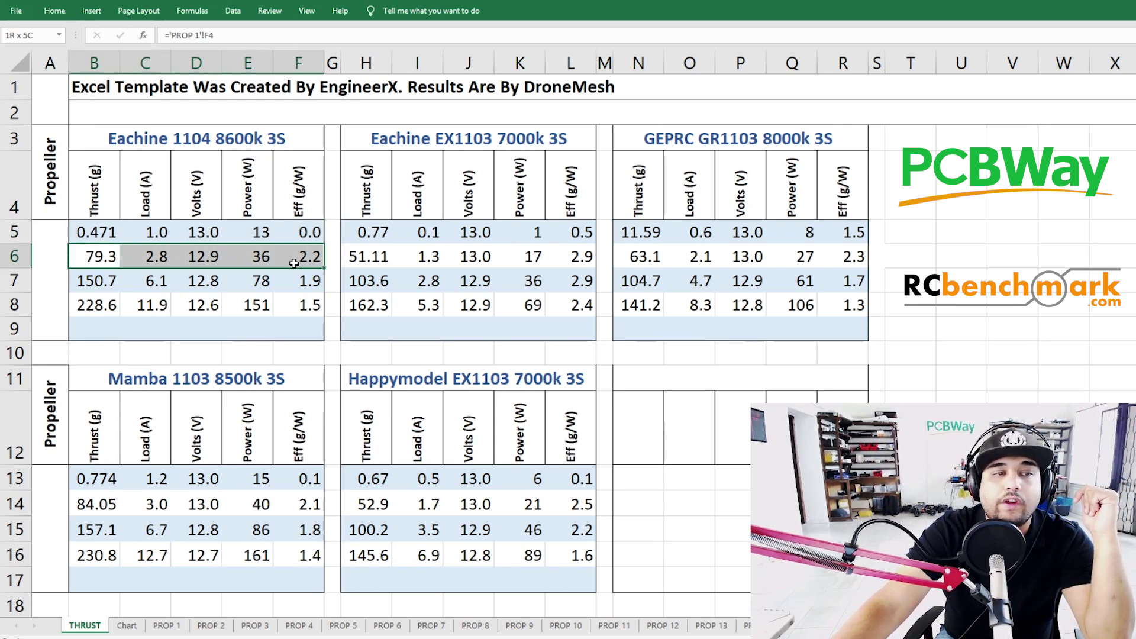
left_click_drag(89, 282, 304, 284)
left_click_drag(89, 306, 301, 307)
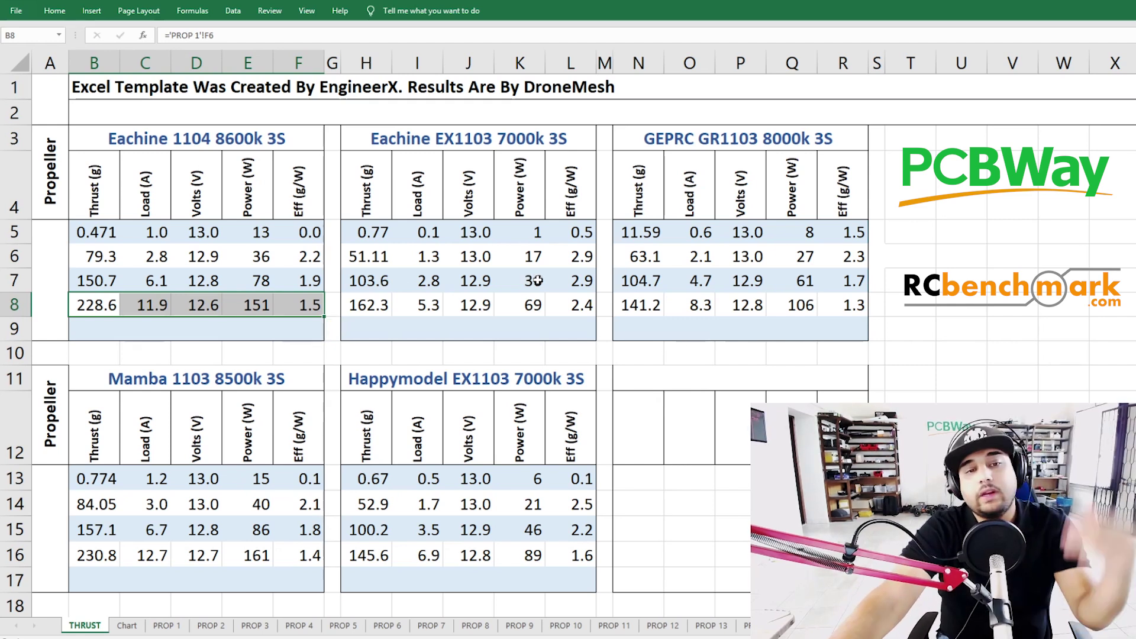
Step: Examine the Eachine EX1103 thrust in H8, the GEPRC GR1103 voltage in P7 and the Mamba 1103 efficiency heading
left_click(361, 311)
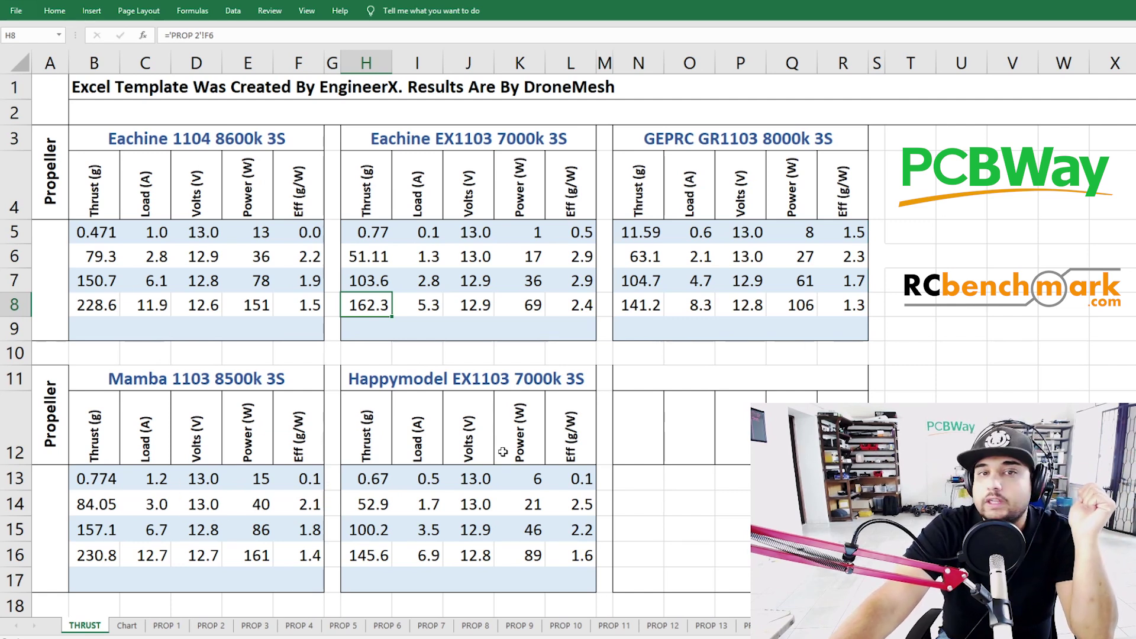
left_click(725, 286)
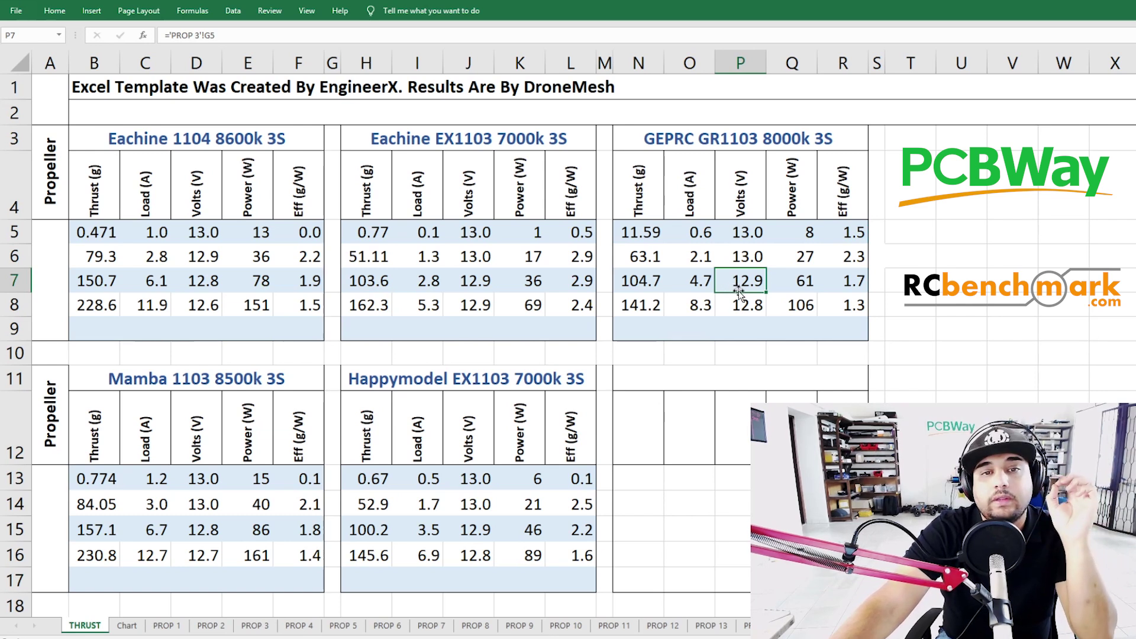
left_click(287, 451)
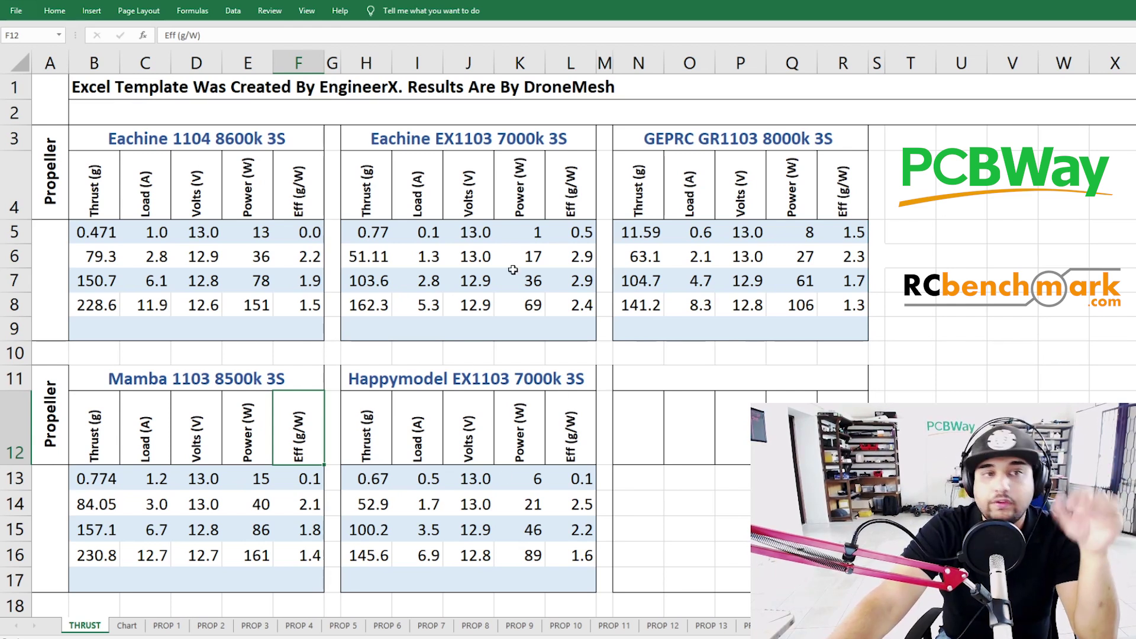
Step: Inspect the Eachine EX1103 7000k 3S power reading in K6 and its efficiency values in L6:L7
left_click(529, 260)
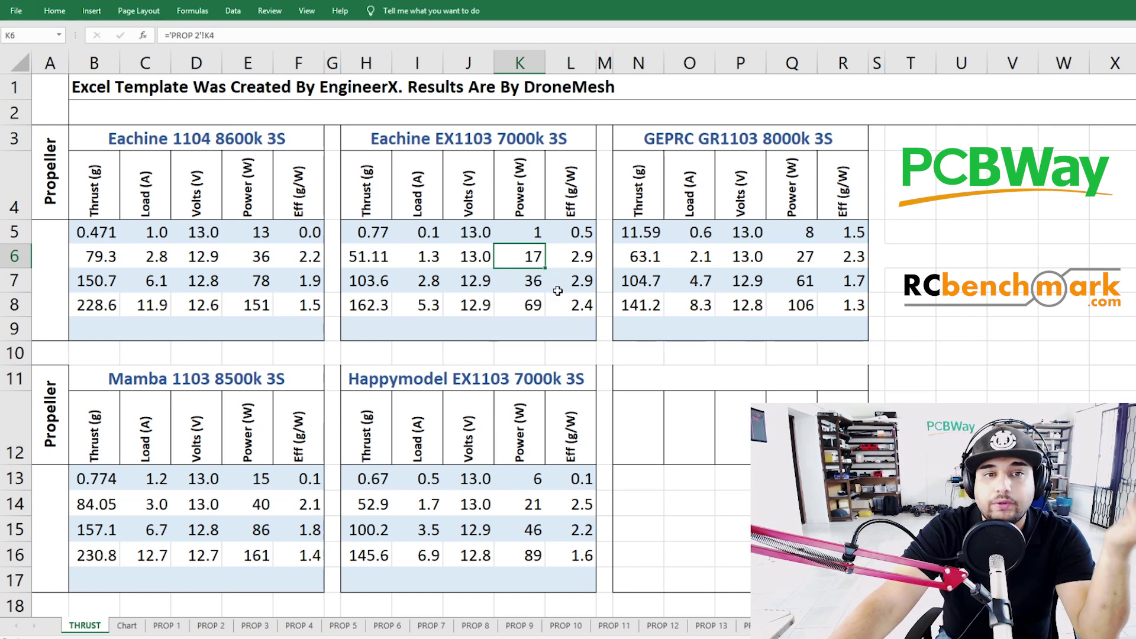
left_click(517, 144)
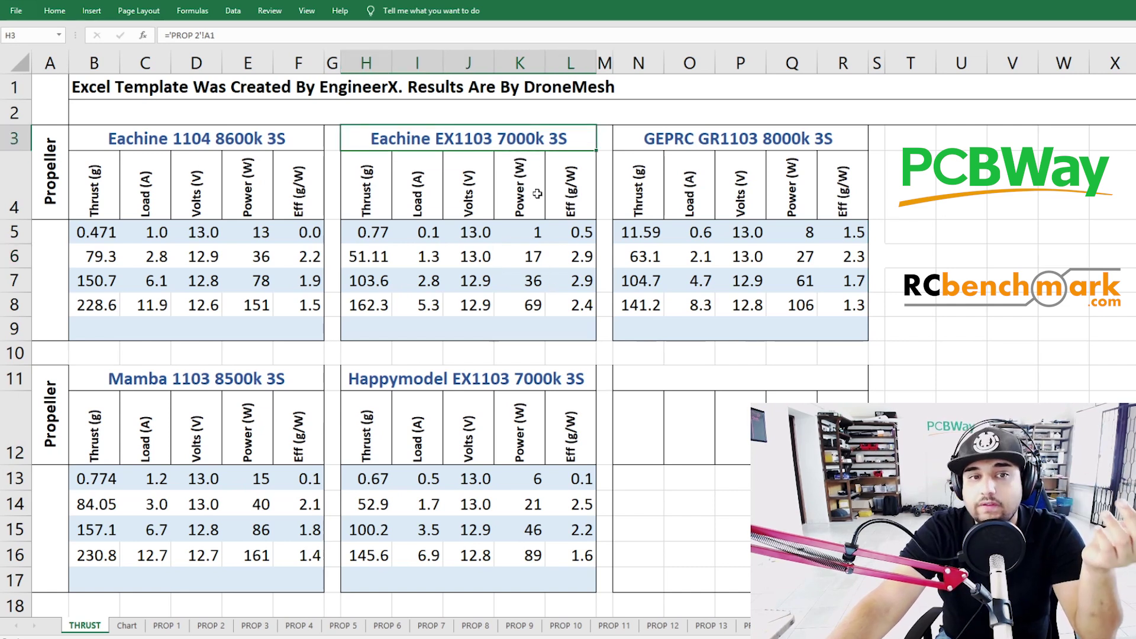
left_click_drag(574, 256, 577, 281)
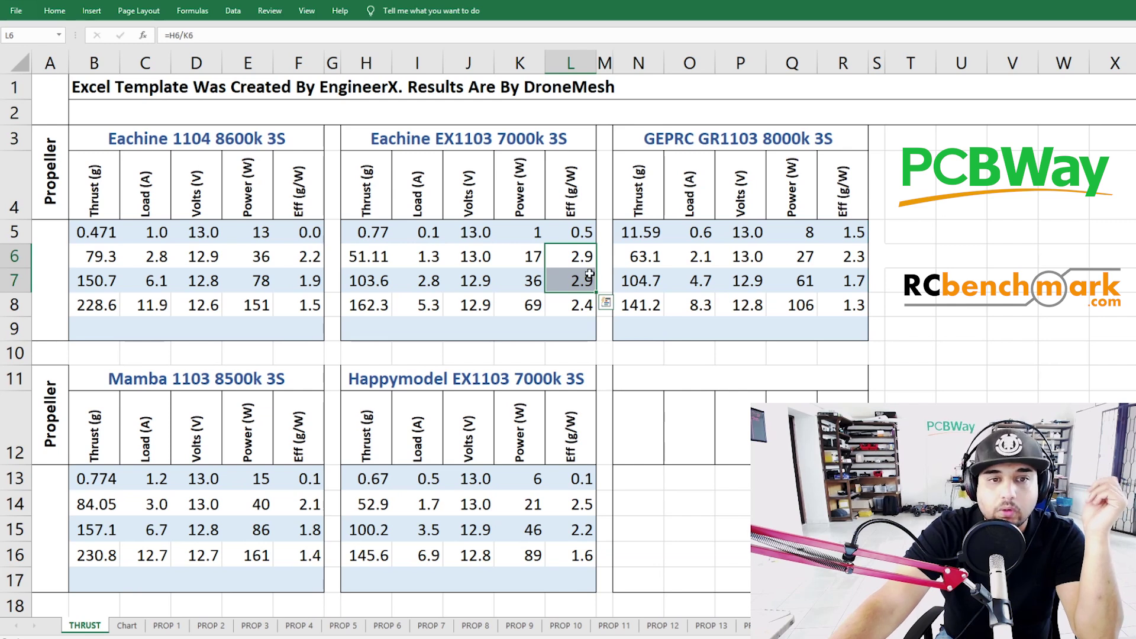
left_click(557, 283)
Step: Compare the Eachine EX1103 7000k 3S power and thrust in row 6, then check cells J7 and K8
left_click(518, 263)
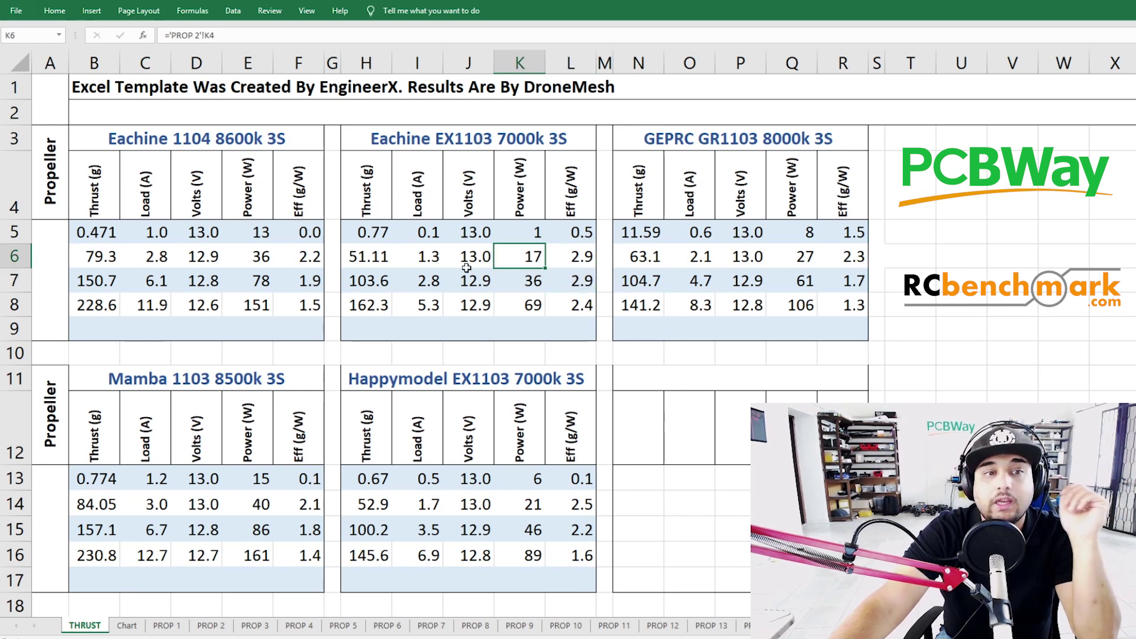
left_click(361, 258)
left_click(499, 255)
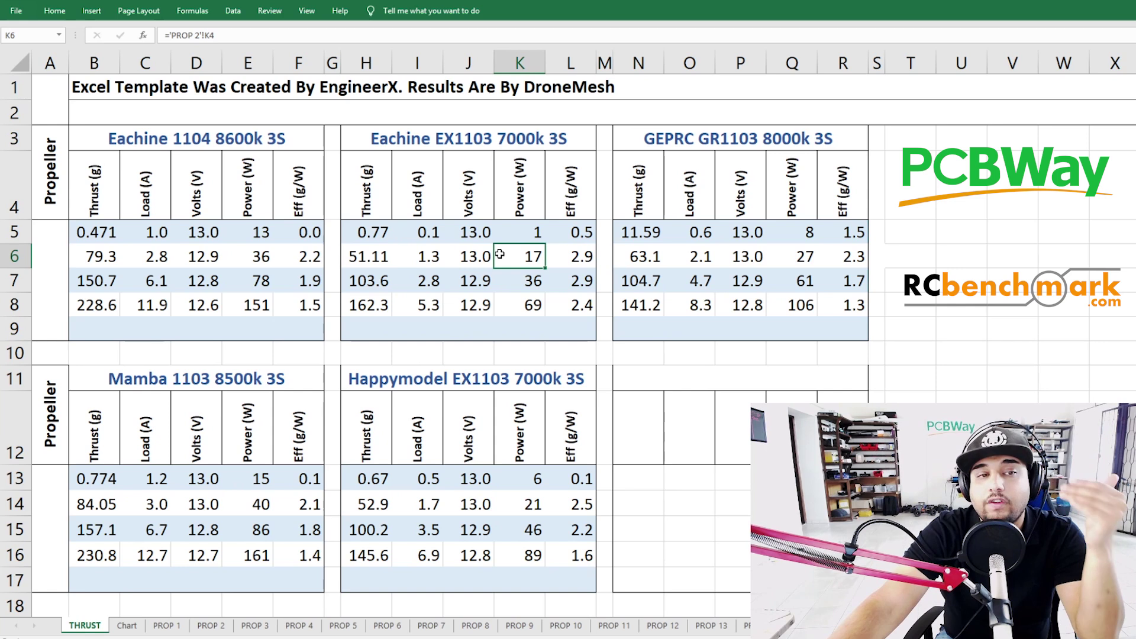
left_click(493, 281)
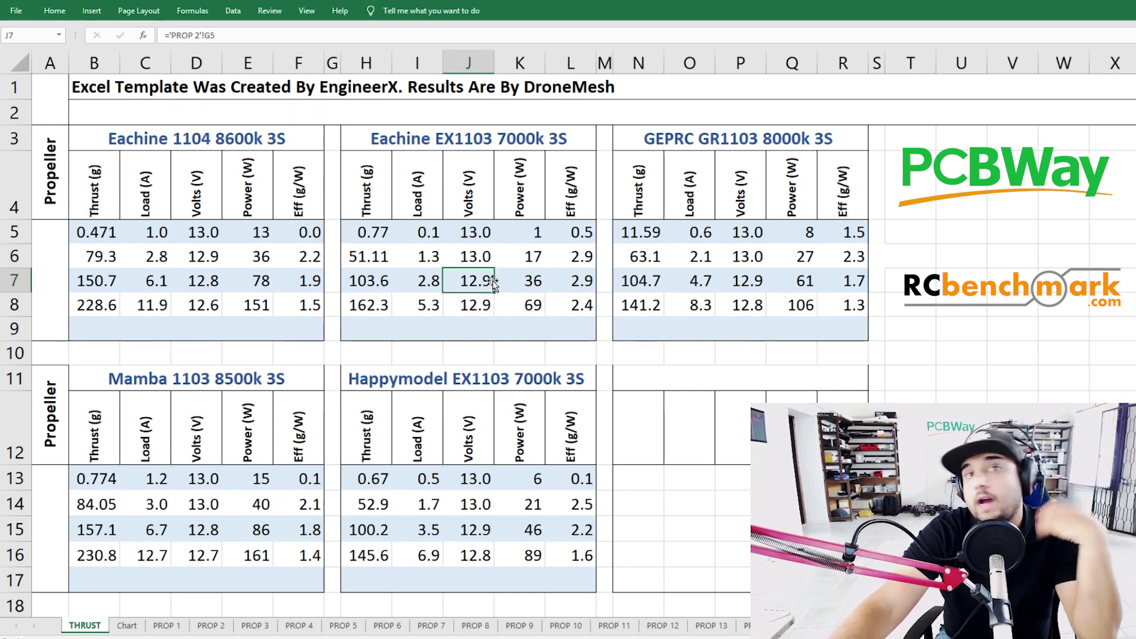
left_click(515, 300)
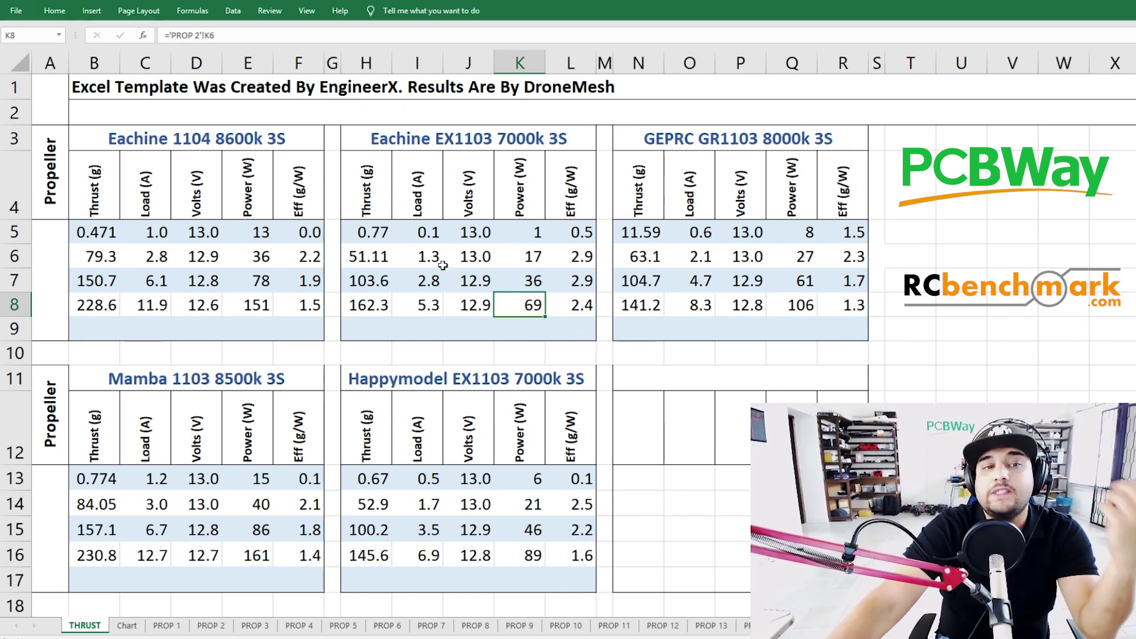
Step: Compare load against thrust in rows 6 and 7 of the Eachine EX1103 7000k 3S table, ending on the efficiency in L7
left_click_drag(427, 256, 430, 283)
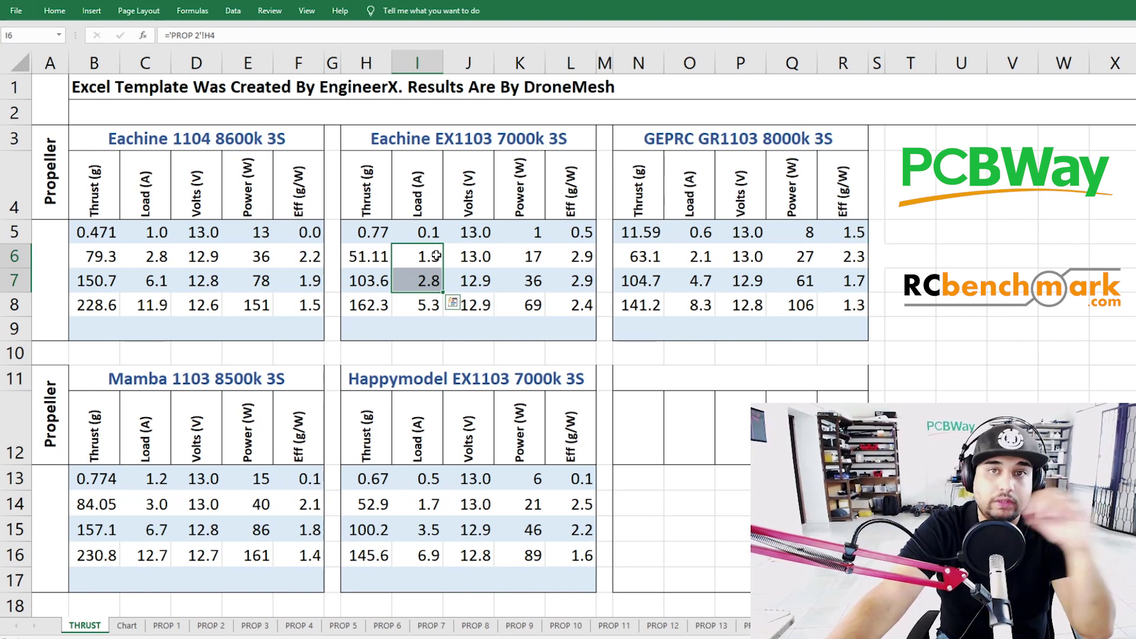
left_click(437, 254)
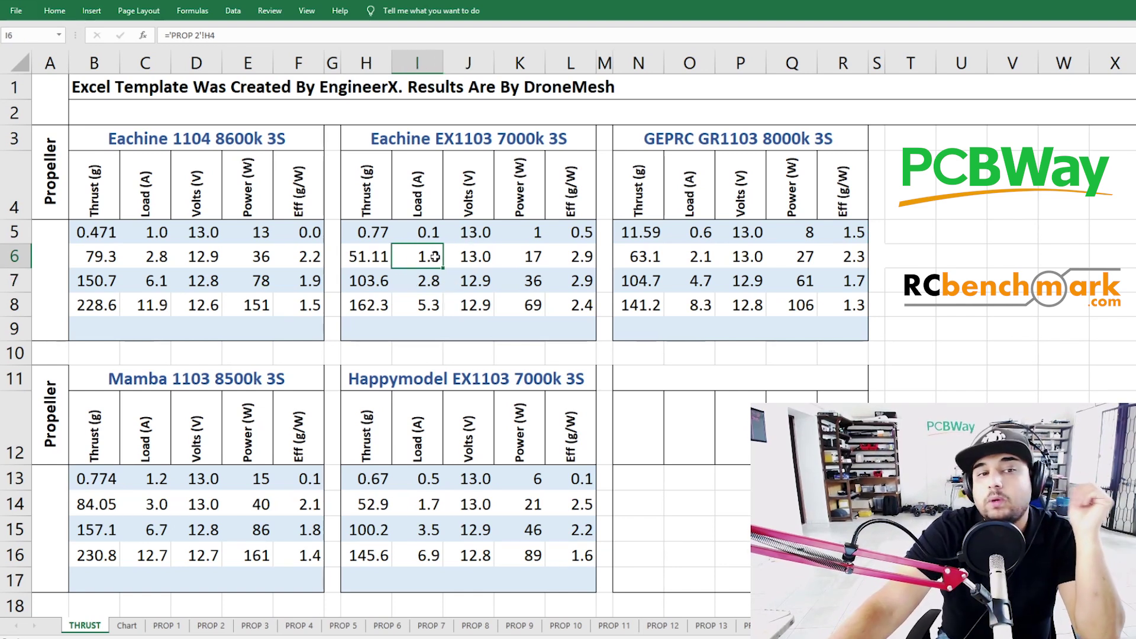
left_click(373, 257)
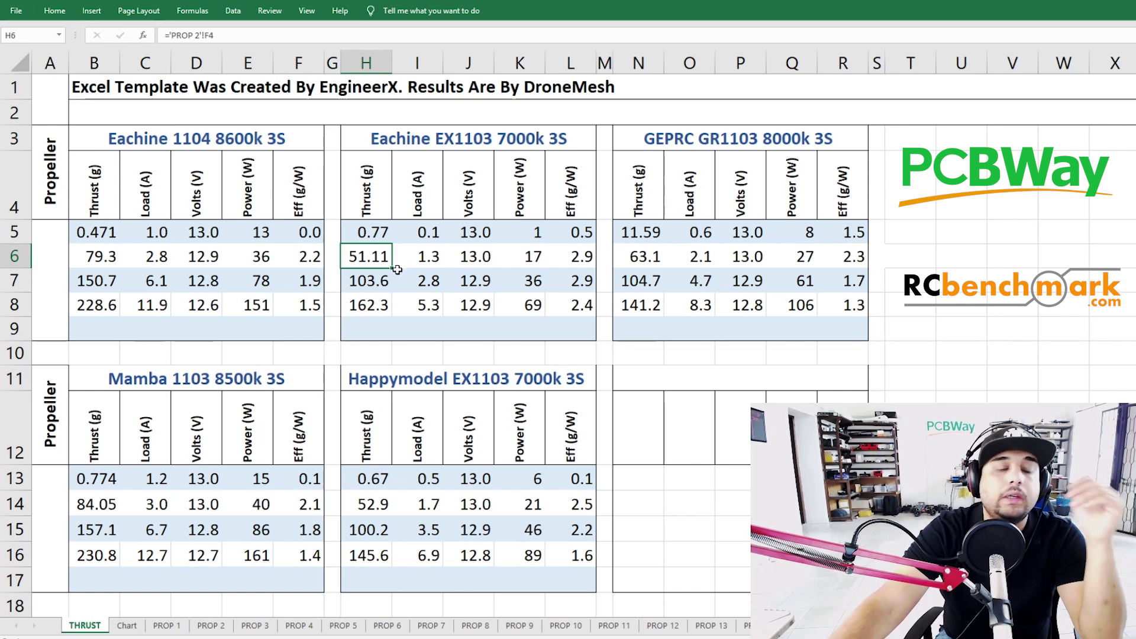
left_click(422, 264)
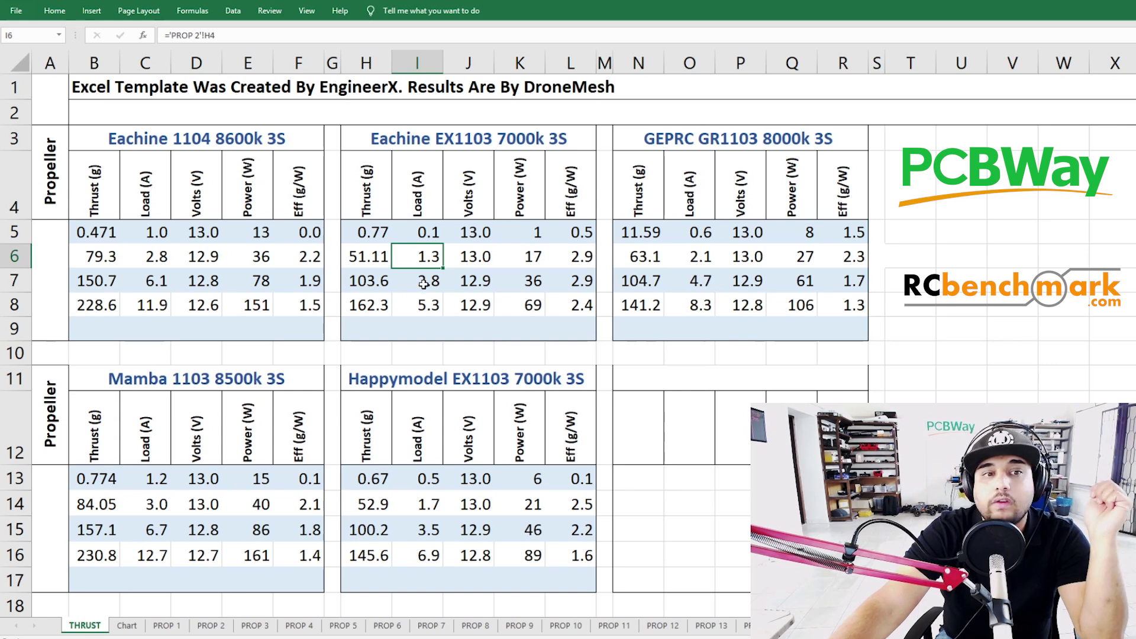
left_click(424, 284)
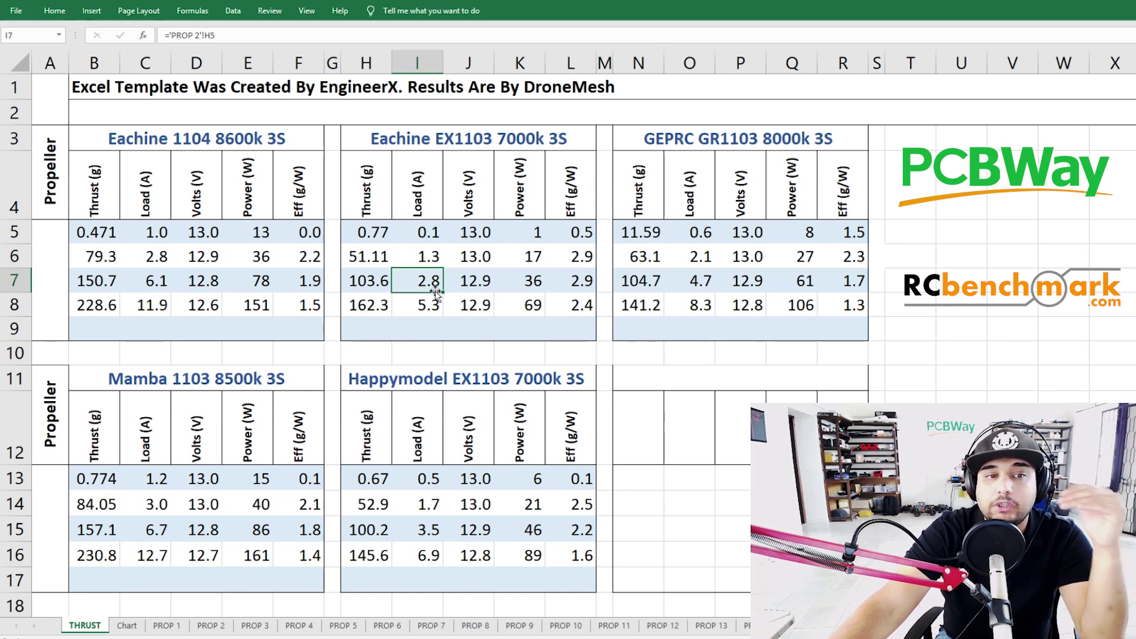
left_click(377, 289)
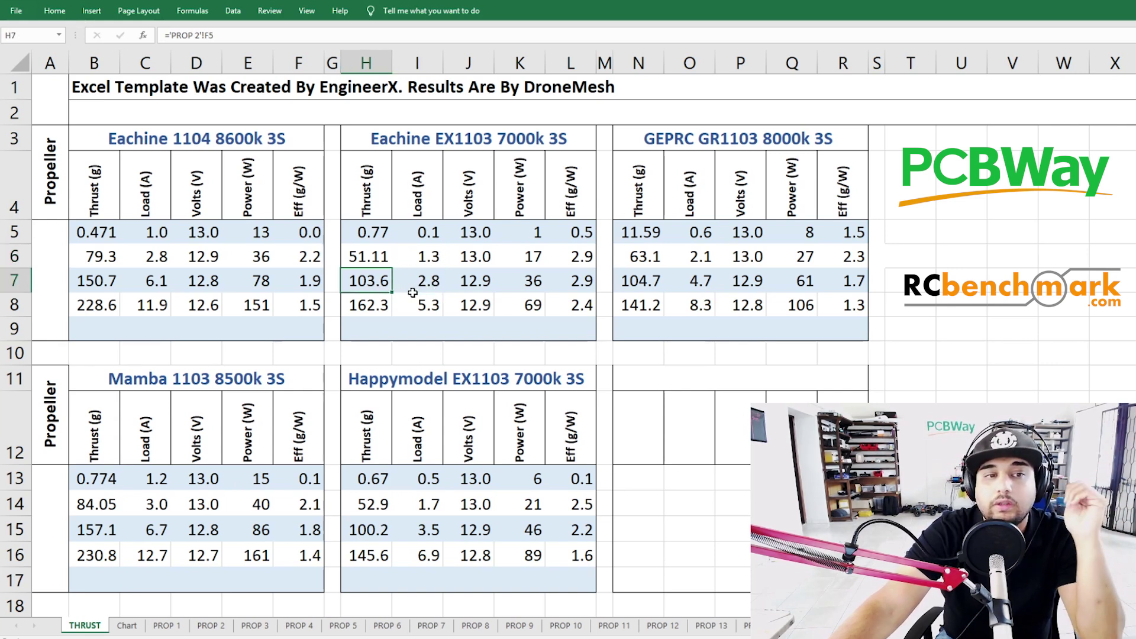
left_click(561, 281)
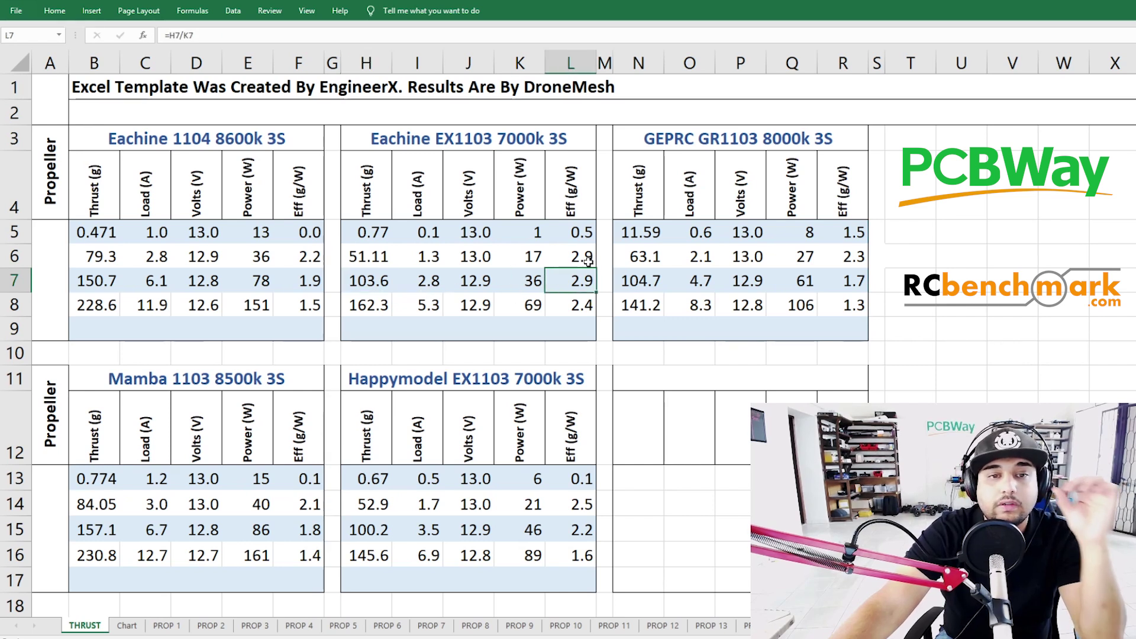
Step: Open the Chart sheet and examine the Eachine EX1103, GEPRC GR1103 and Mamba 1103 bars in the Efficiency Chart
left_click(127, 625)
left_click(212, 391)
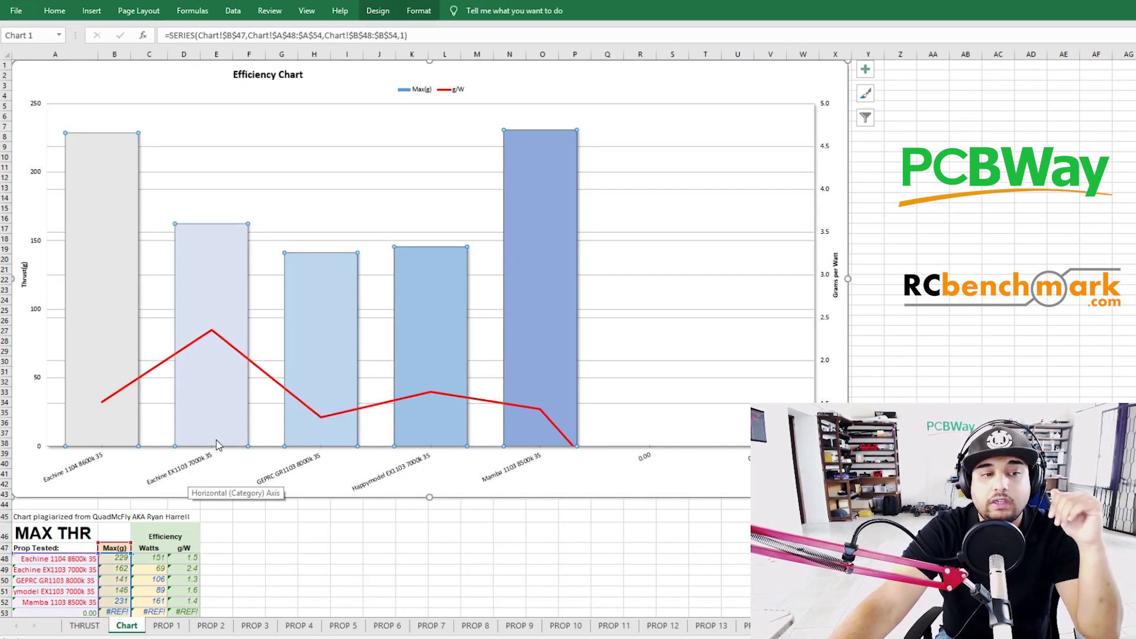
mouse_move(222, 329)
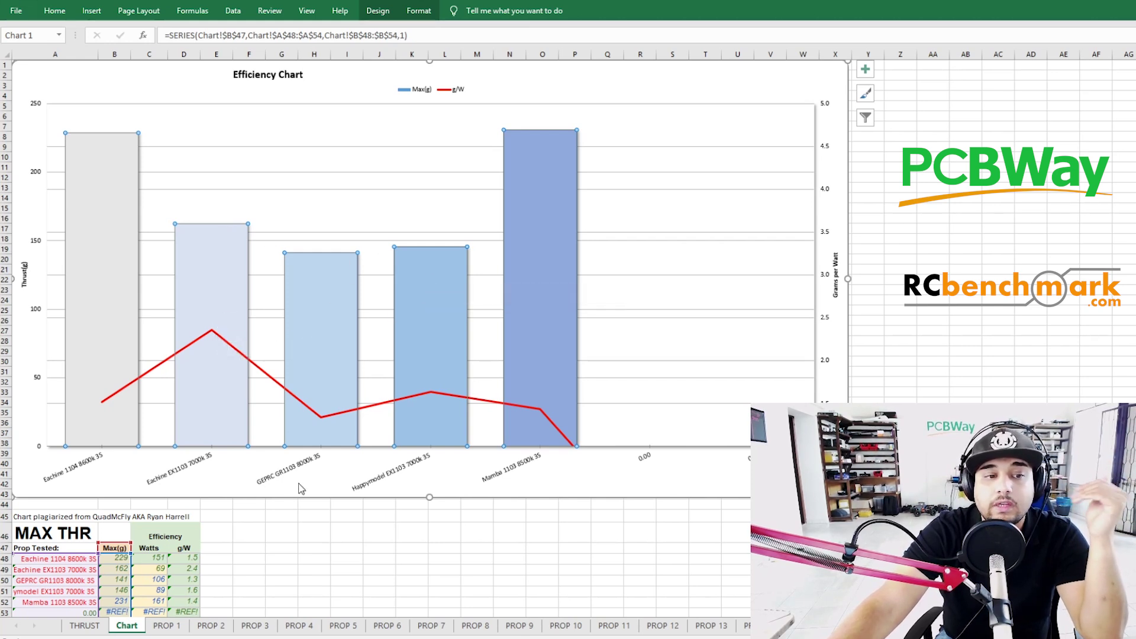
left_click(320, 342)
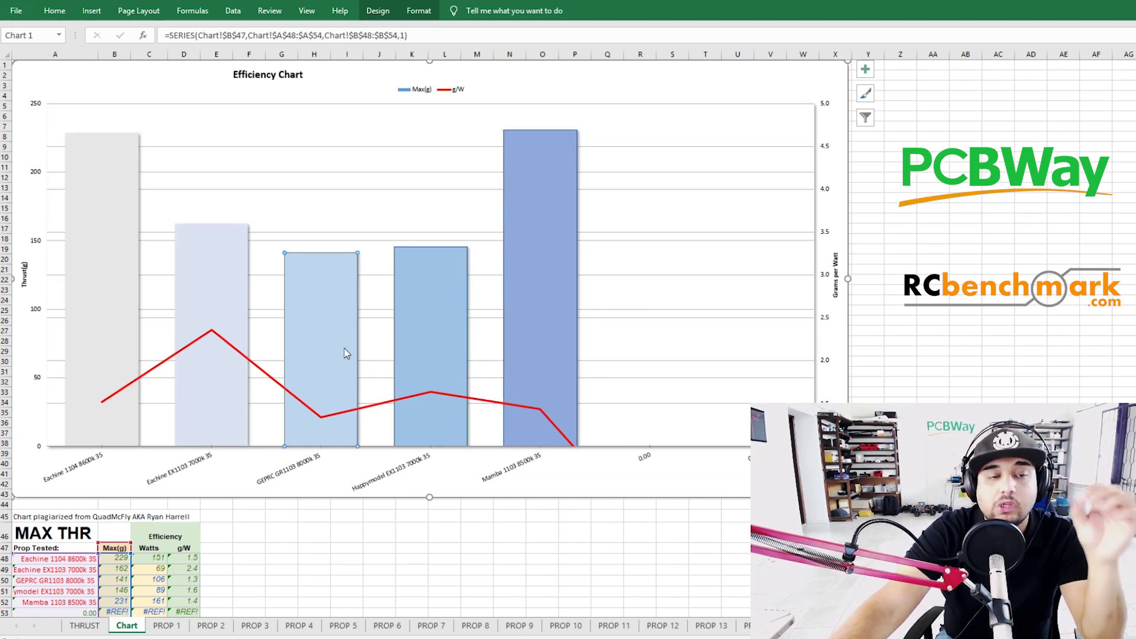
mouse_move(405, 393)
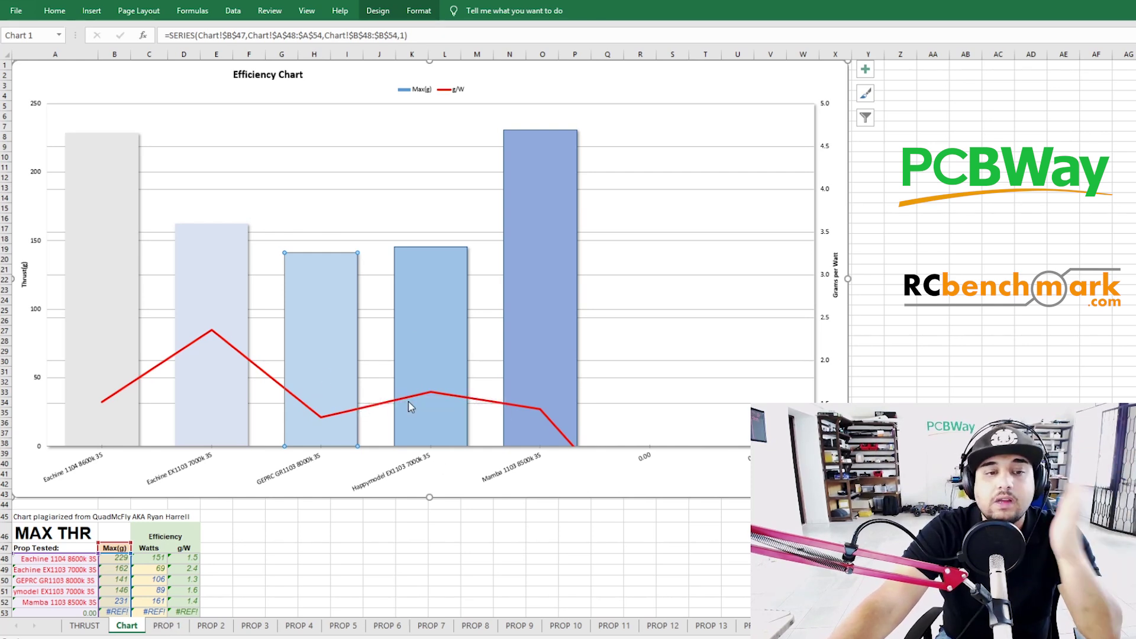
left_click(536, 385)
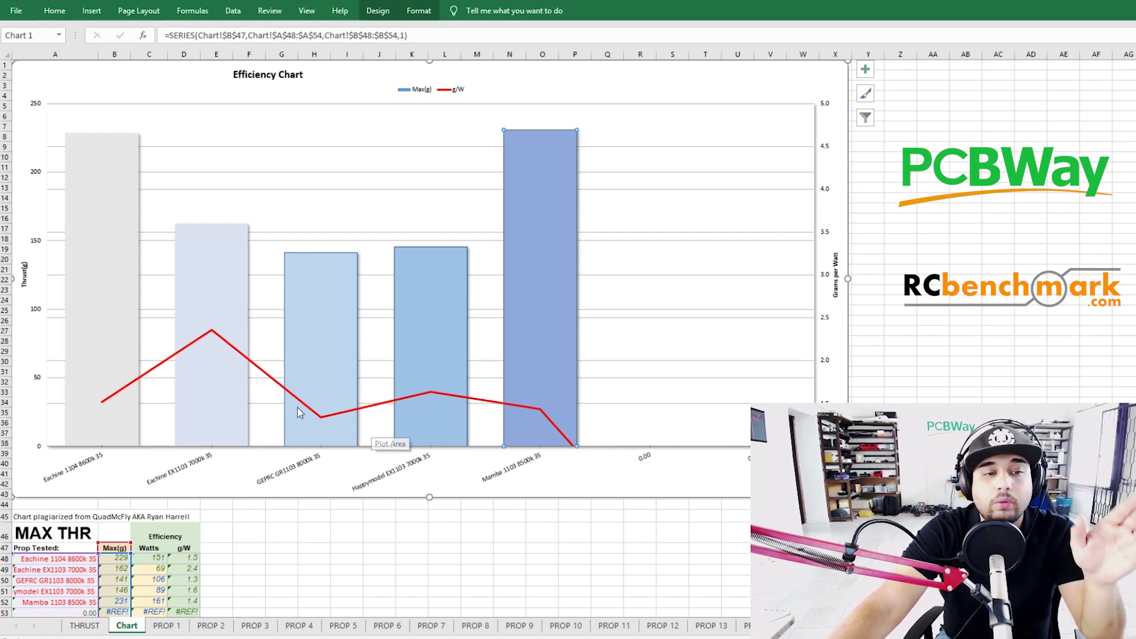
Step: Check the GEPRC GR1103 8000k 3S bar in the chart and return to the THRUST sheet to inspect the Eachine EX1103 thrust in H8
left_click(340, 364)
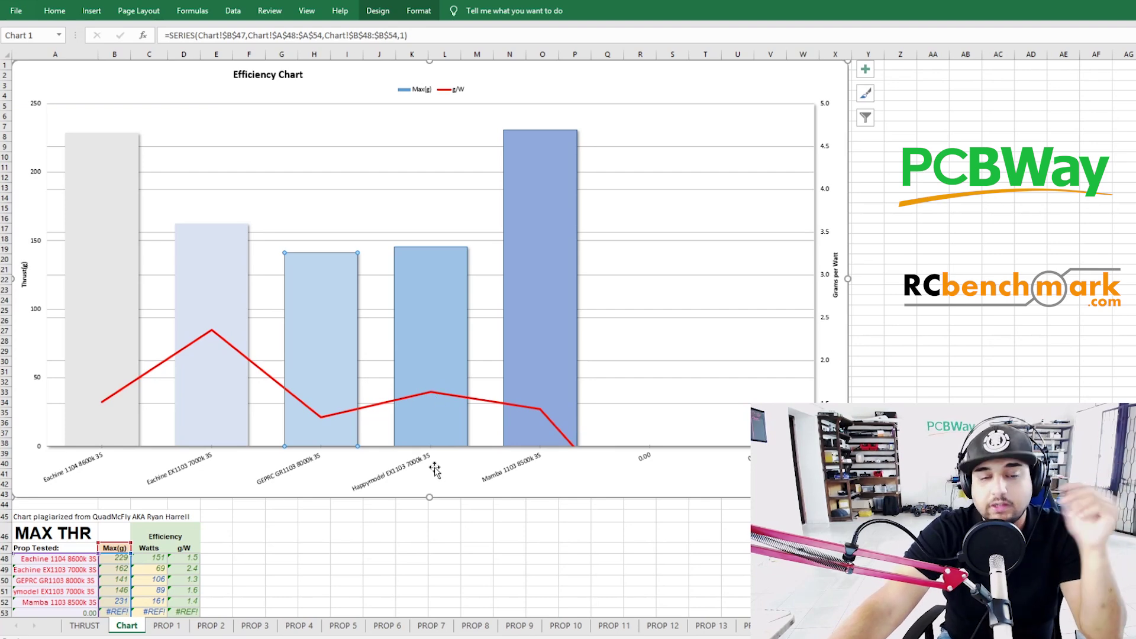
left_click(84, 625)
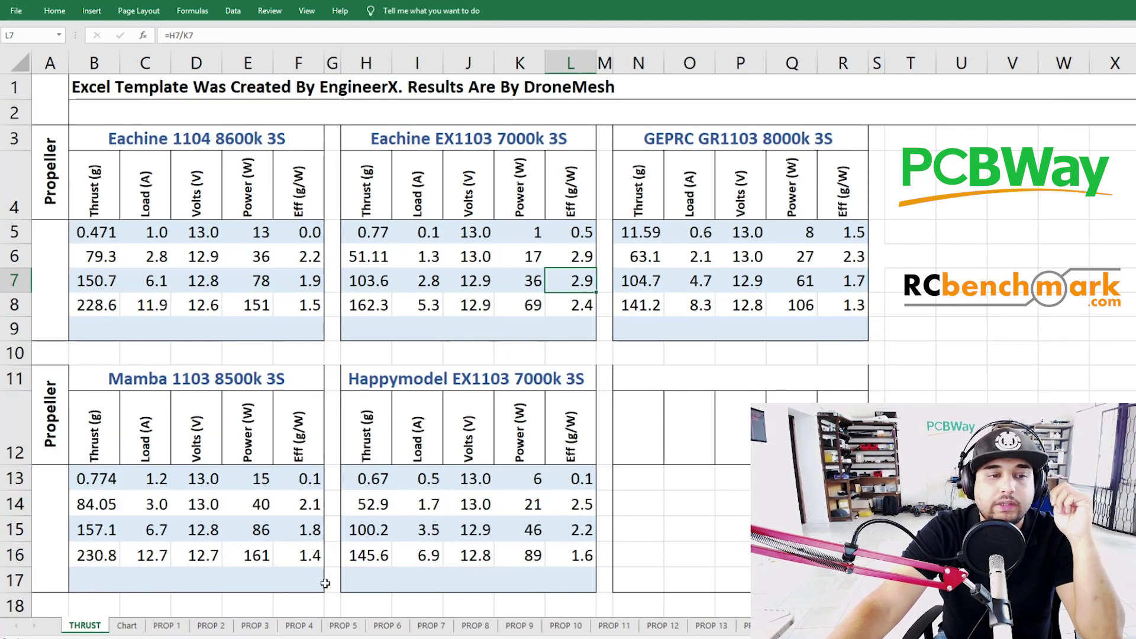
left_click(455, 503)
left_click(497, 355)
left_click(366, 302)
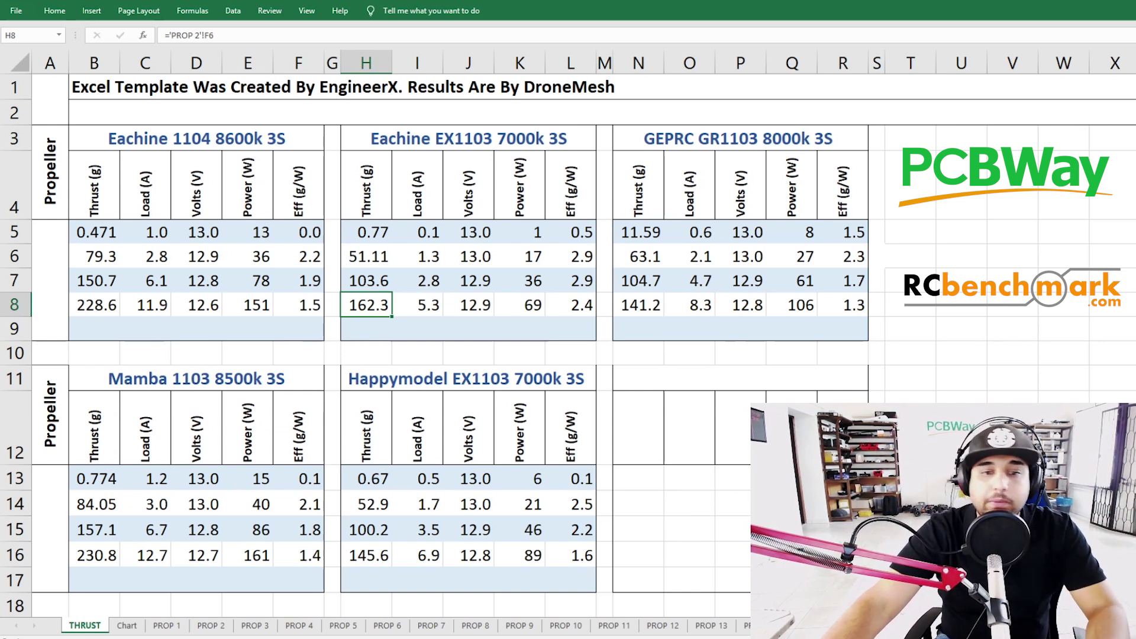
left_click(684, 441)
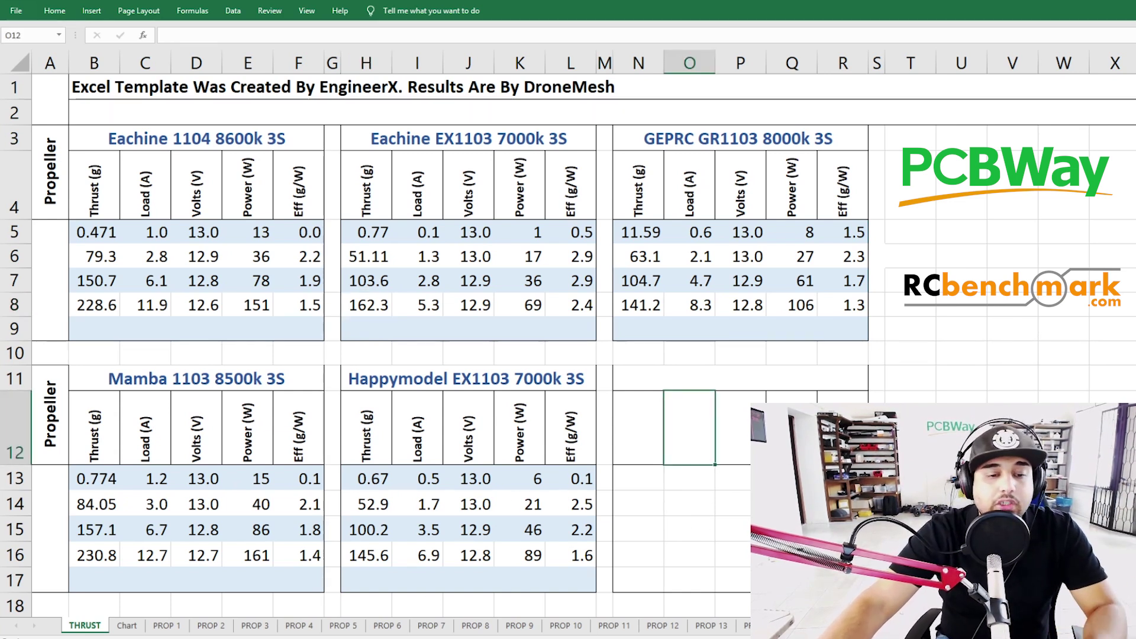
Step: Switch to the other motor template workbook with the 2S results and open its Chart sheet
left_click(408, 637)
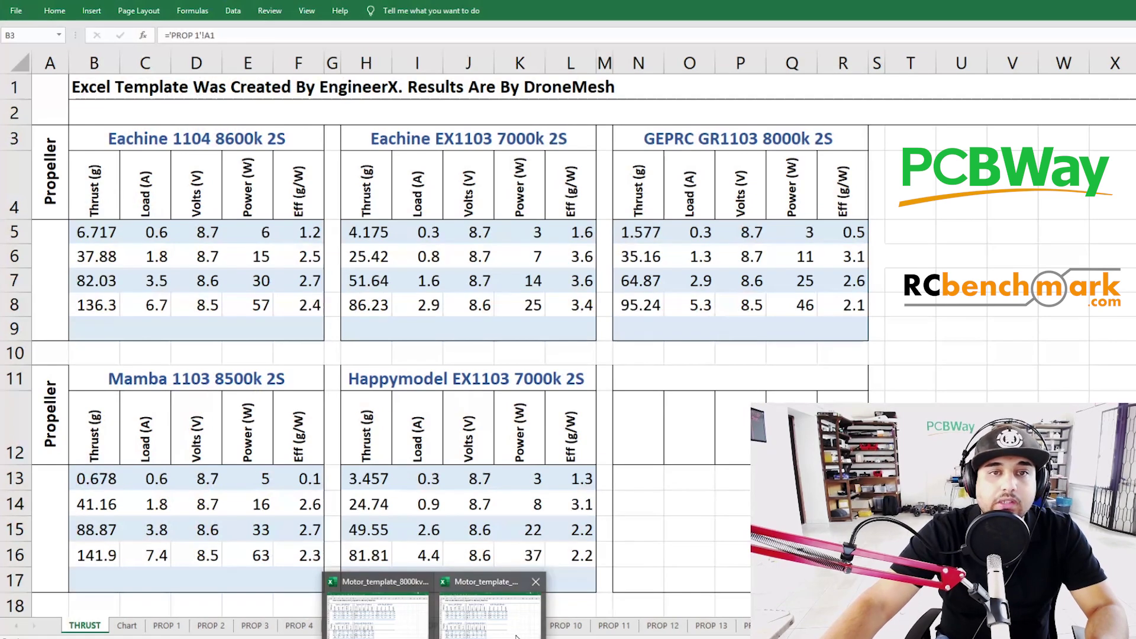
left_click(379, 615)
left_click(408, 638)
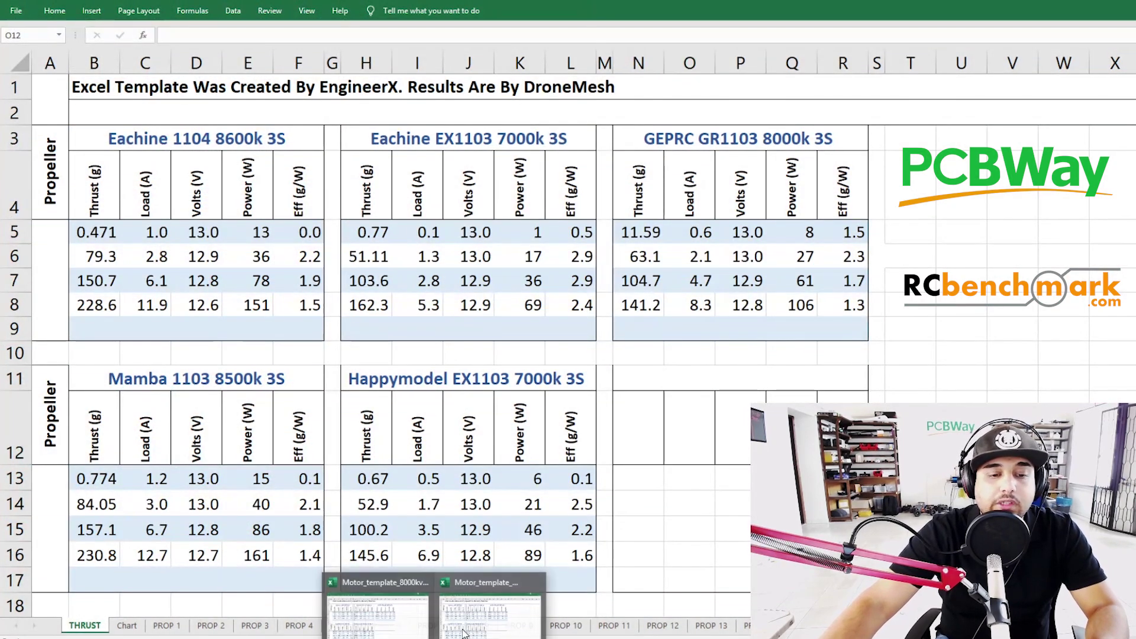
left_click(500, 615)
left_click(124, 627)
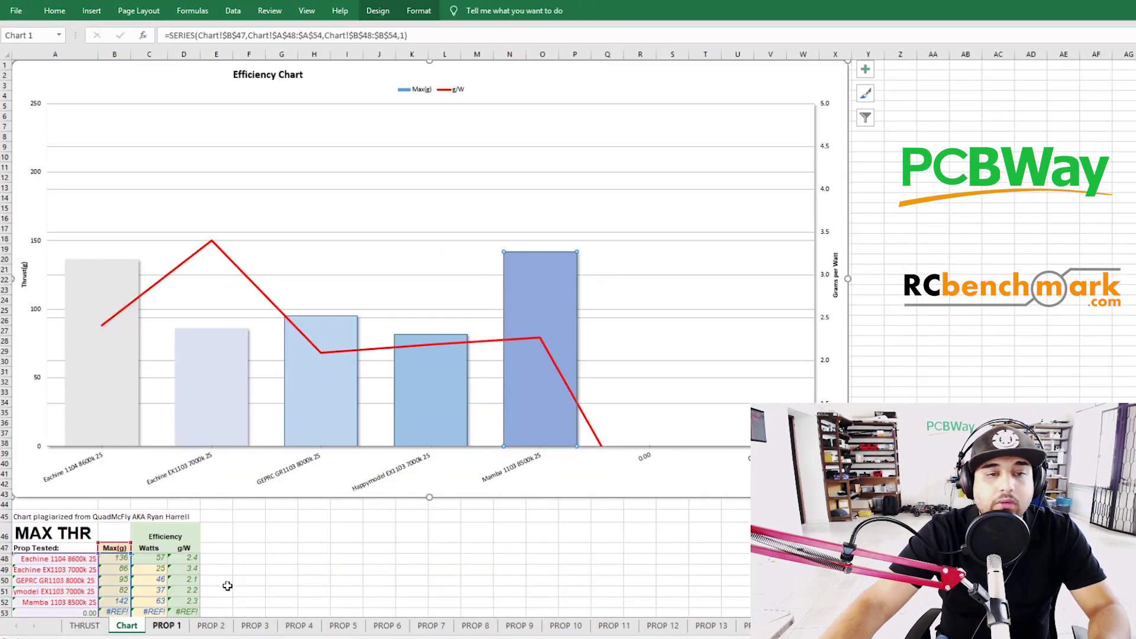
Step: Compare the Eachine EX1103, GEPRC GR1103 and Happymodel EX1103 thrust bars and g/W line in the 2S Efficiency Chart
mouse_move(230, 395)
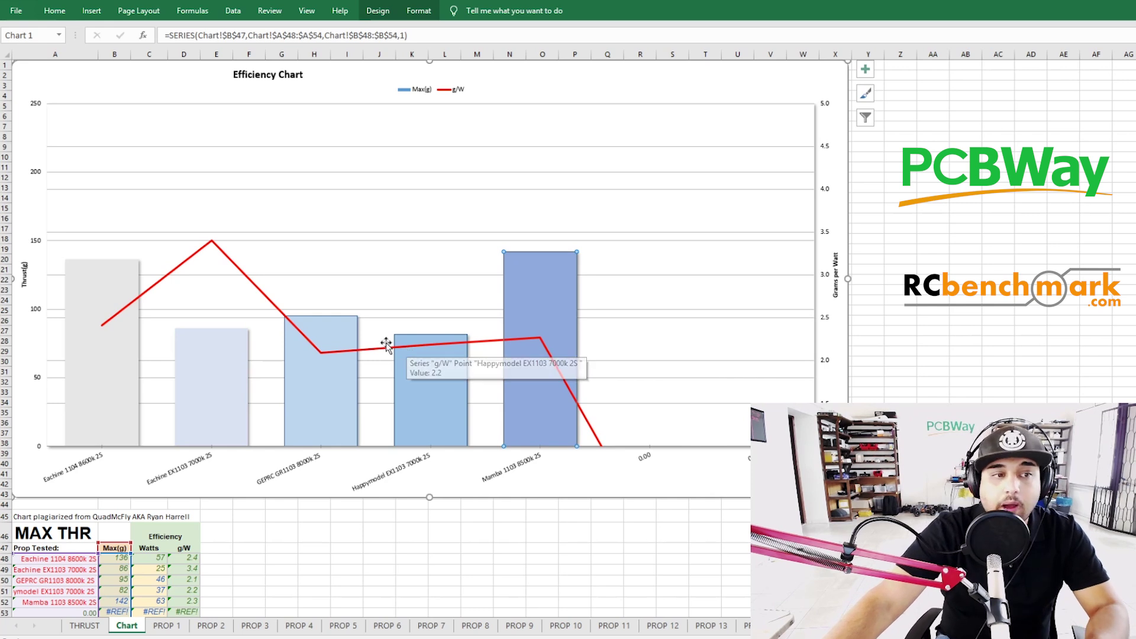
mouse_move(355, 329)
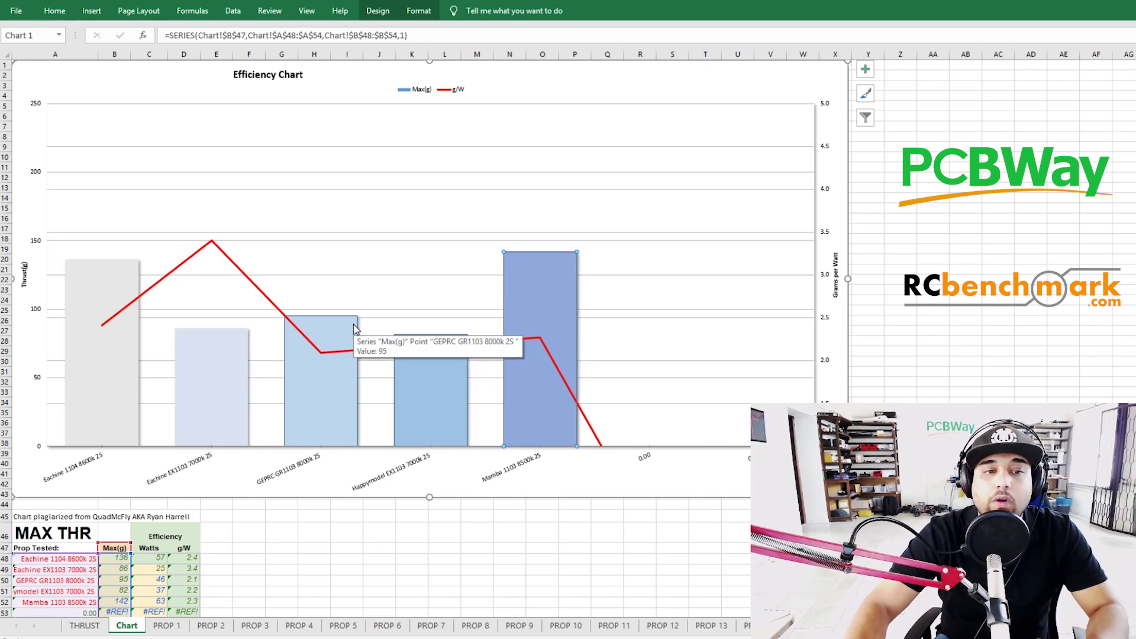
left_click(197, 356)
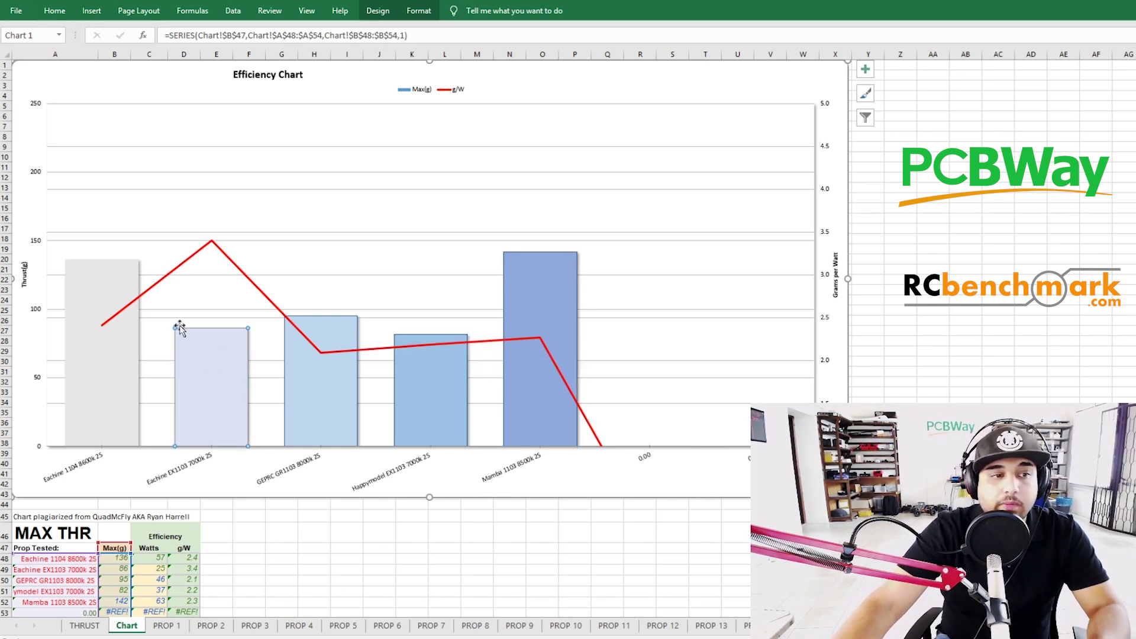
mouse_move(195, 333)
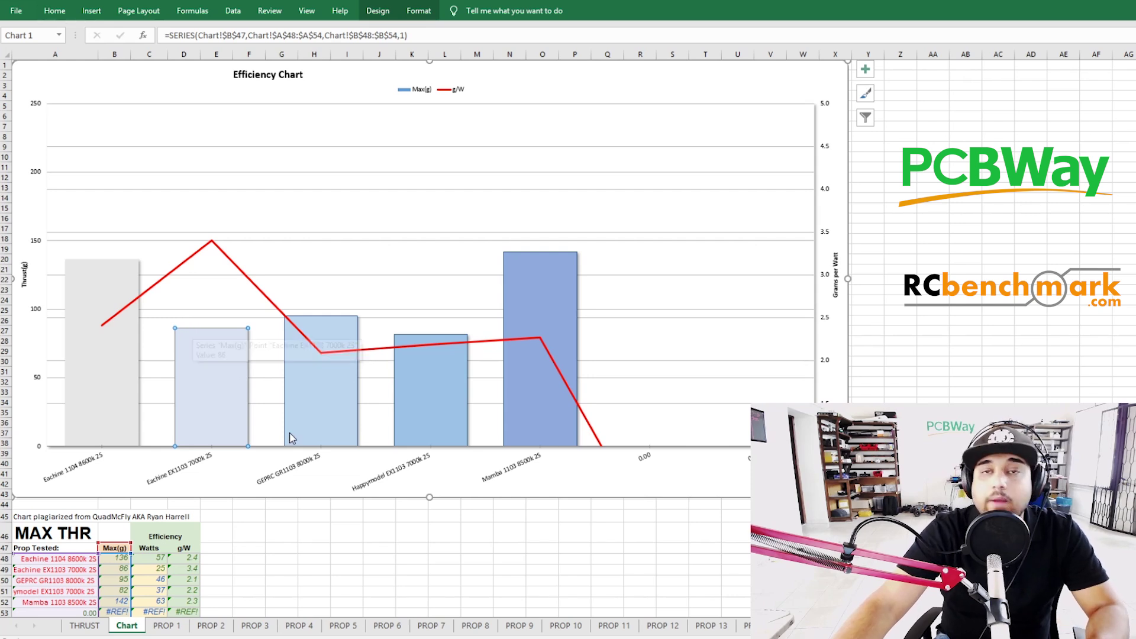
Step: Return to the THRUST sheet and compare the row 8 thrust, load and efficiency of the Eachine EX1103 7000k 2S with the GEPRC GR1103 8000k 2S
left_click(85, 626)
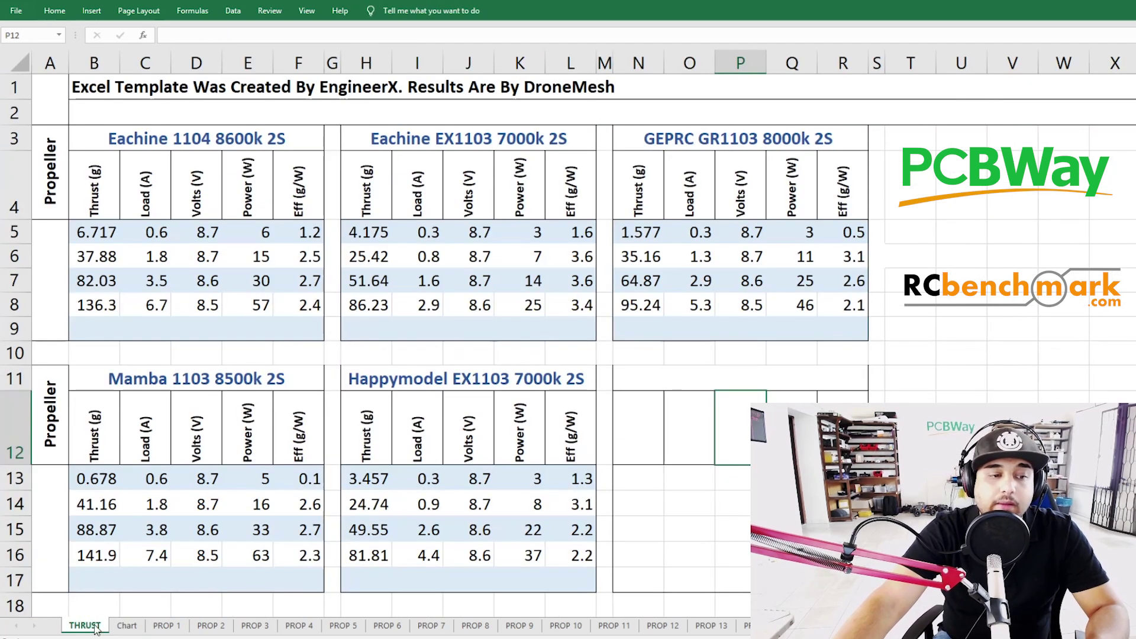
left_click(563, 450)
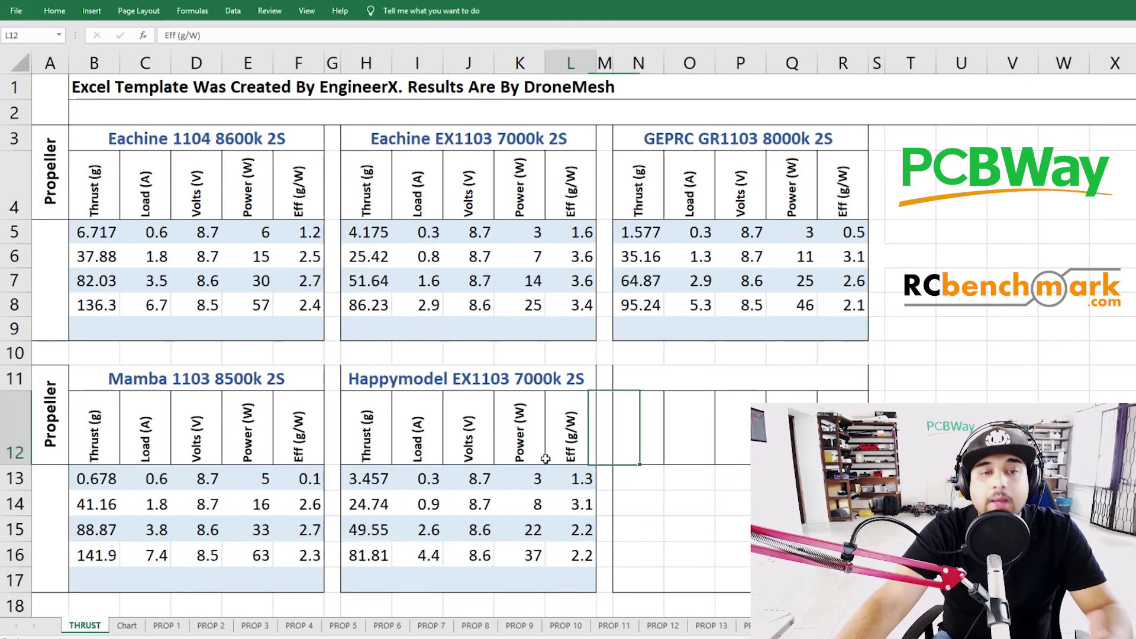
left_click(641, 308)
left_click(364, 305)
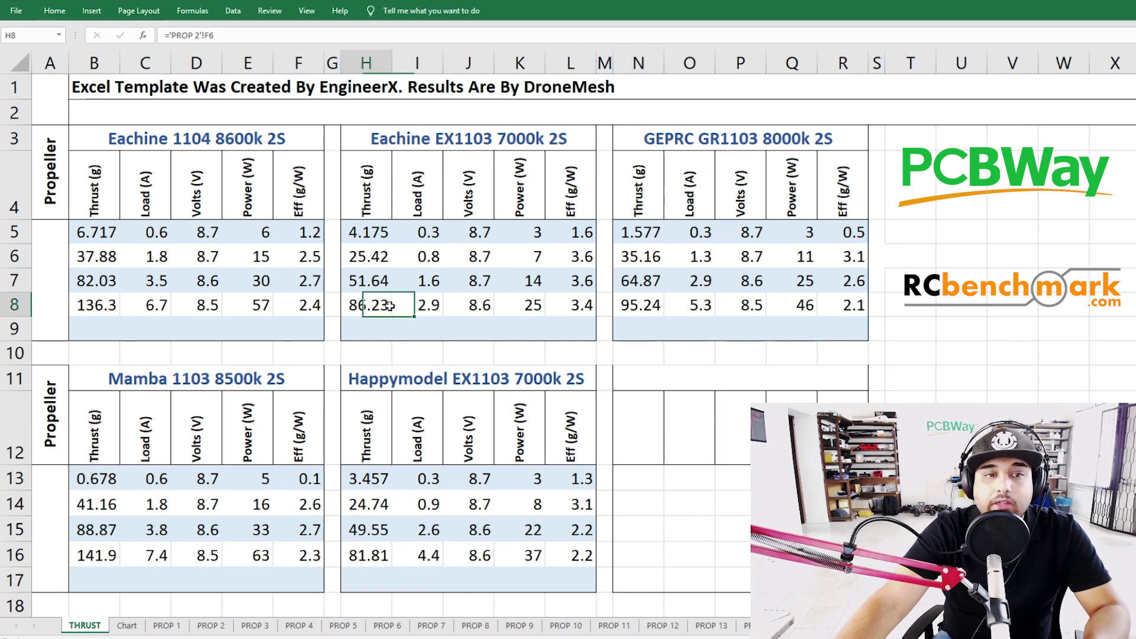
left_click(638, 305)
left_click(401, 307)
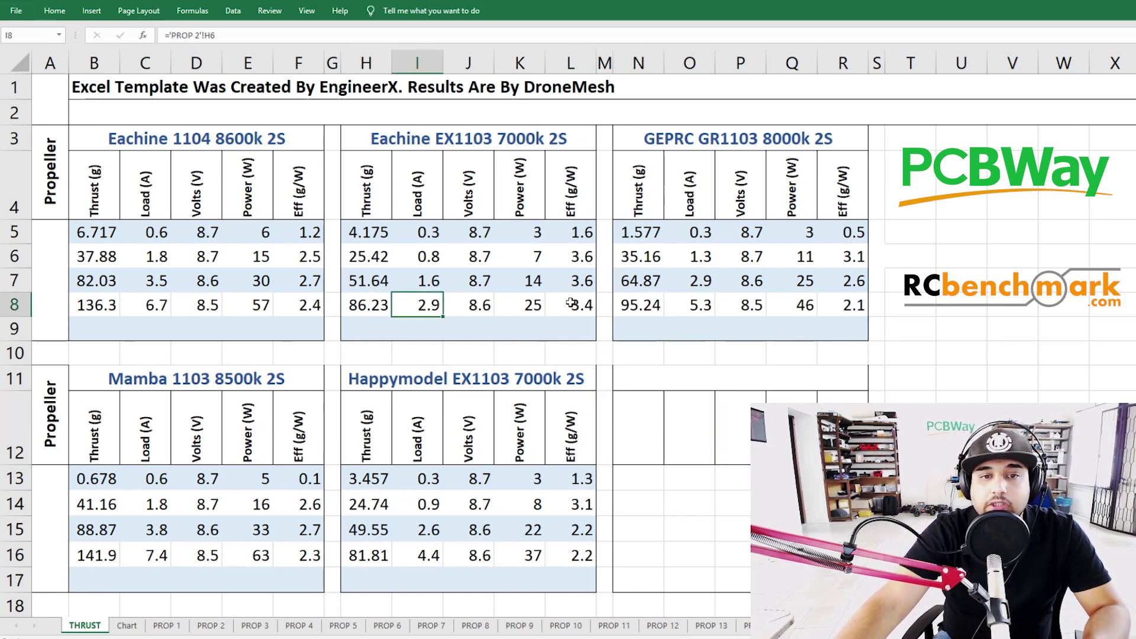
left_click(616, 305)
left_click(583, 308)
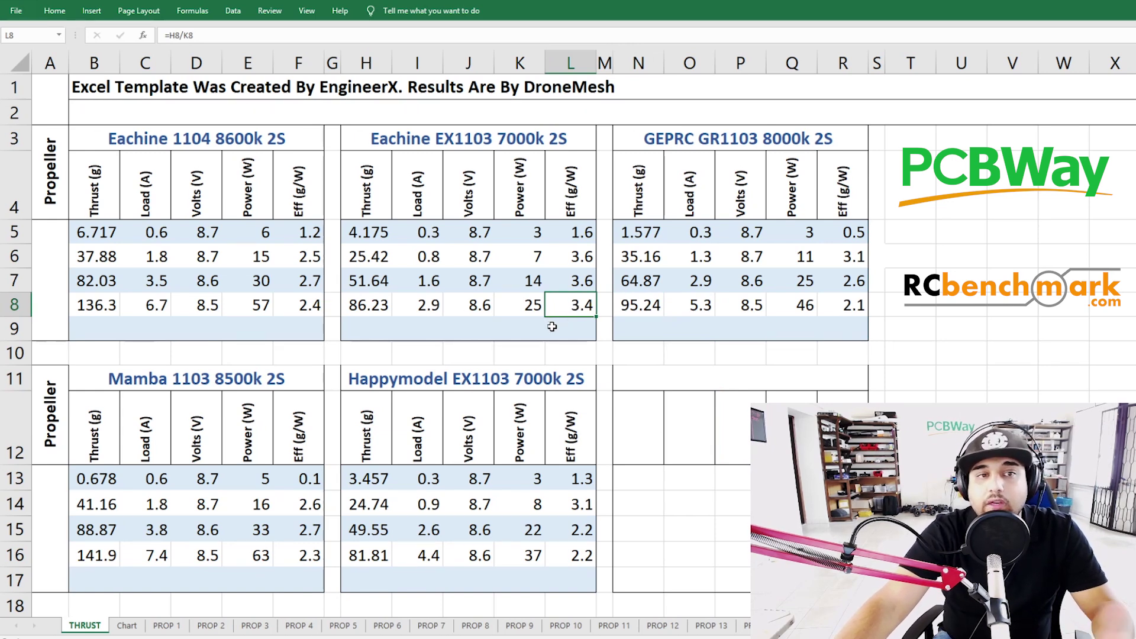
Step: Inspect the Eachine EX1103 7000k 2S power in K5, efficiency in L6 and voltage in J8
left_click(544, 233)
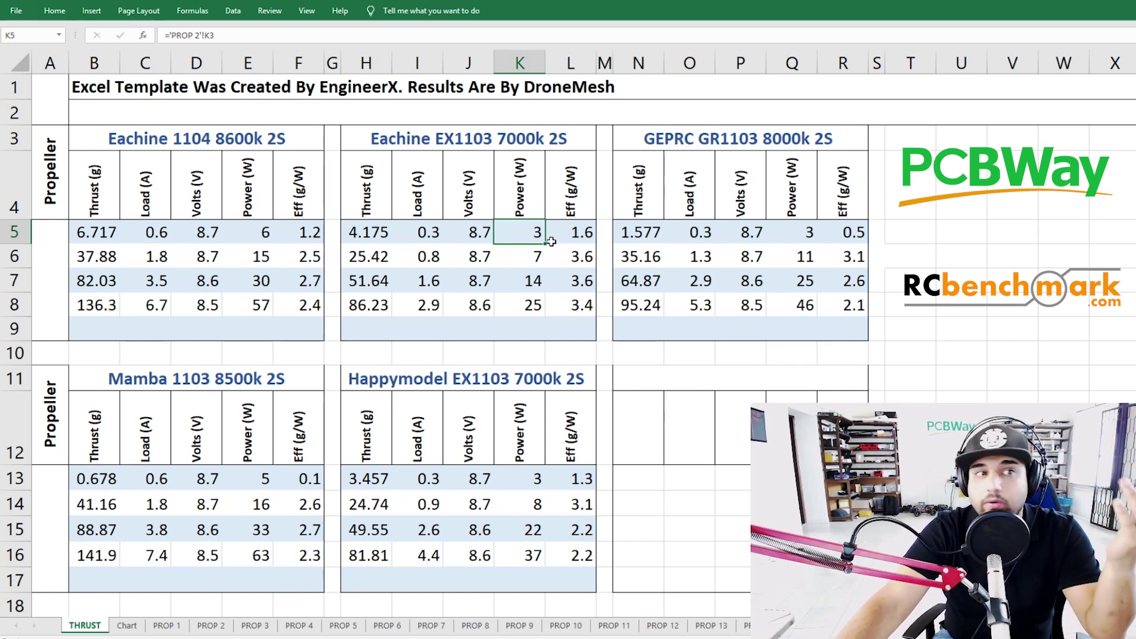
left_click(554, 264)
left_click(457, 301)
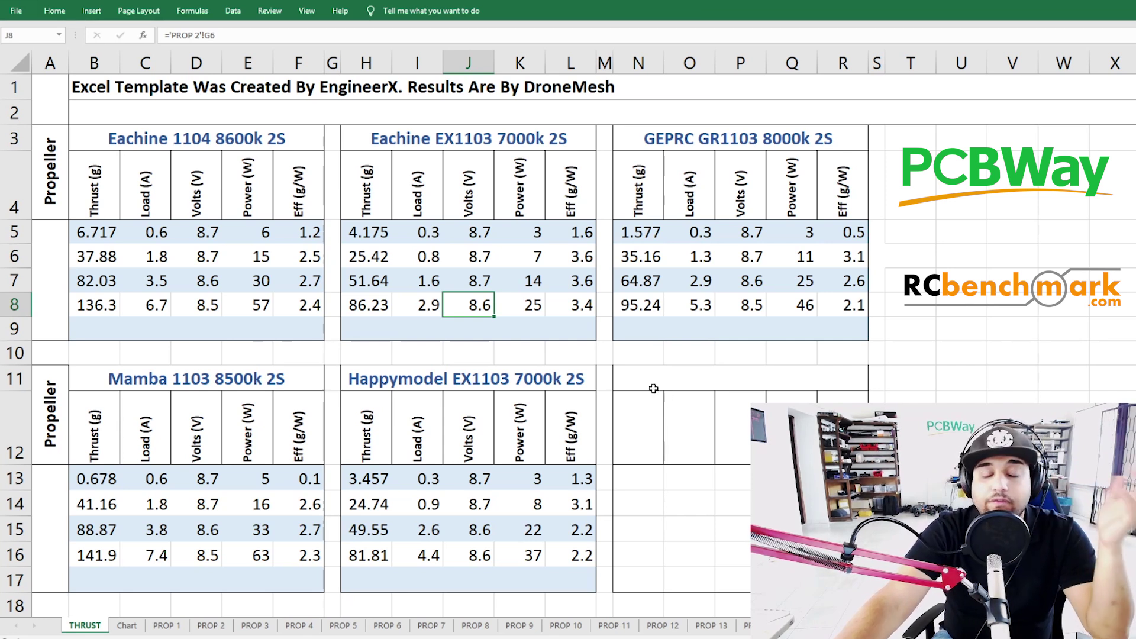
Step: Highlight the empty table block N11:R16, ending on the Volts (V) heading in J12 of the Happymodel EX1103 7000k 2S table
left_click_drag(642, 386, 749, 563)
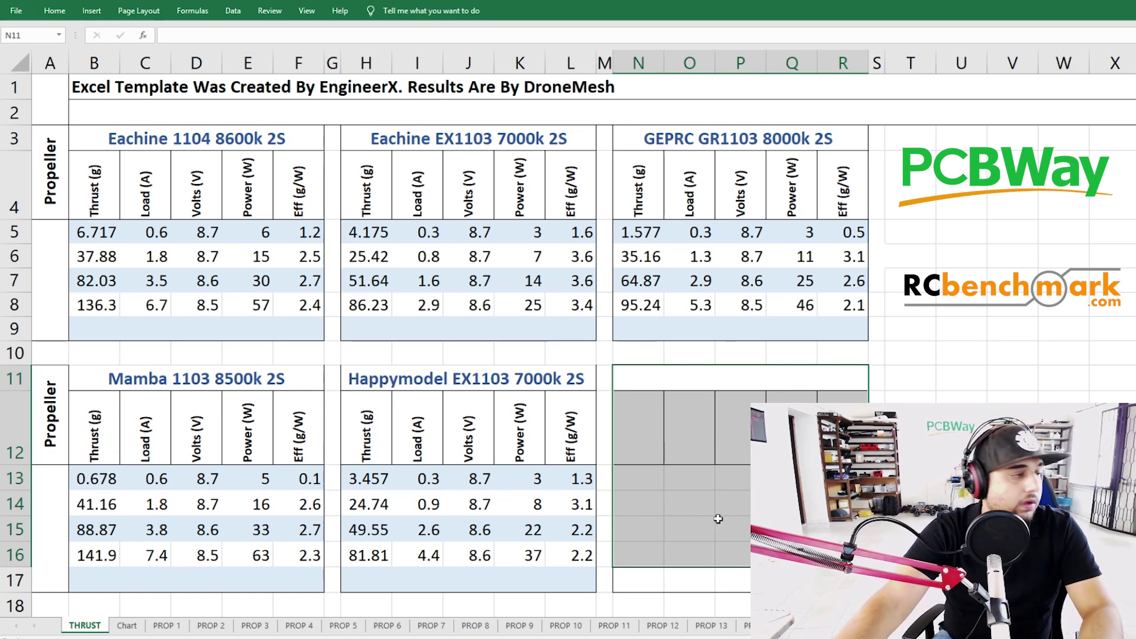
key("Right")
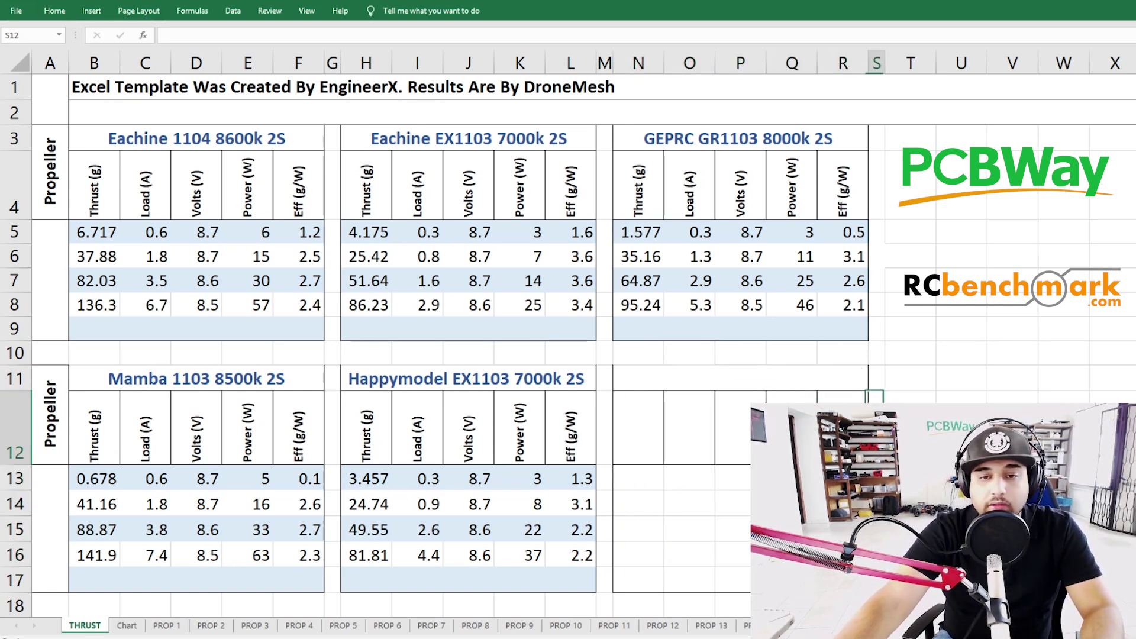
key("Down")
left_click(453, 408)
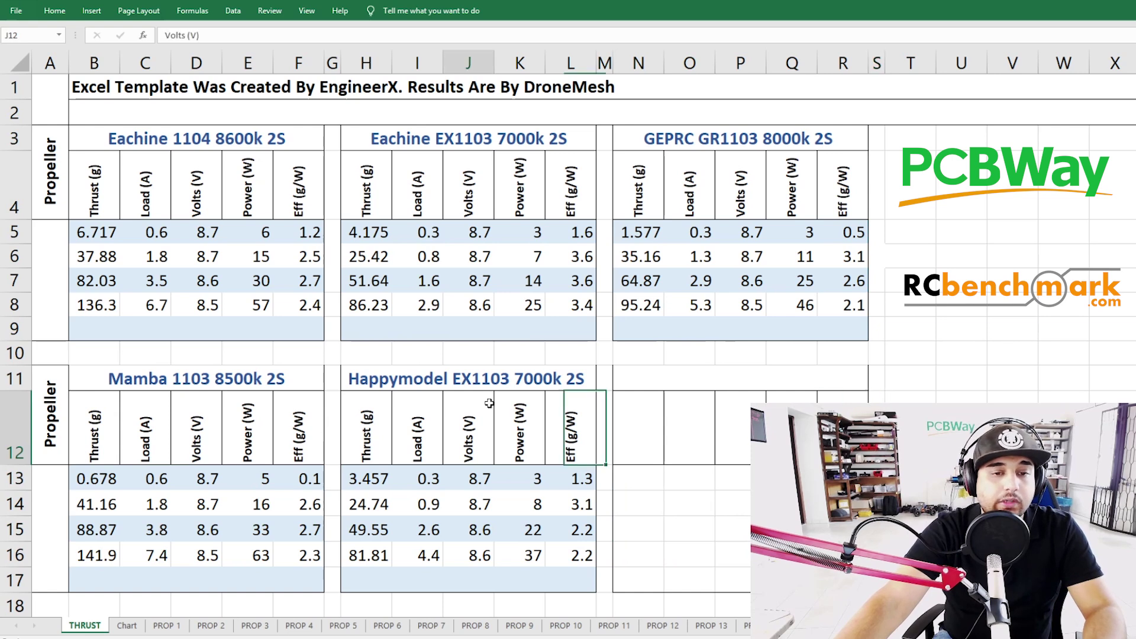